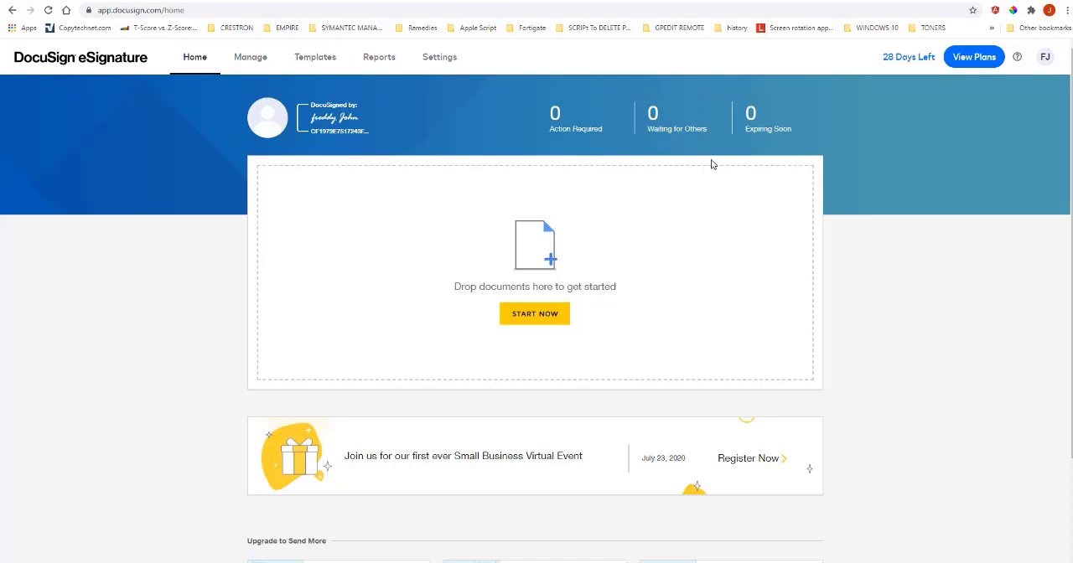
Check the bill of sale in Word and upload Motor Vehicle Contract Bill of Sale.docx from Downloads to a new DocuSign envelope.
key("alt+Tab")
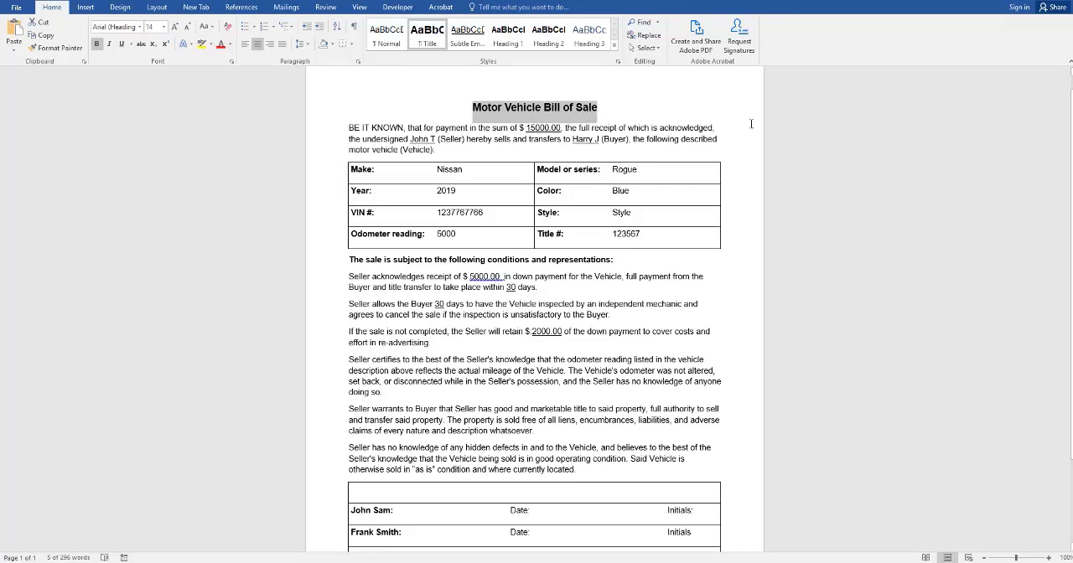
scroll(782, 182, "down", 3)
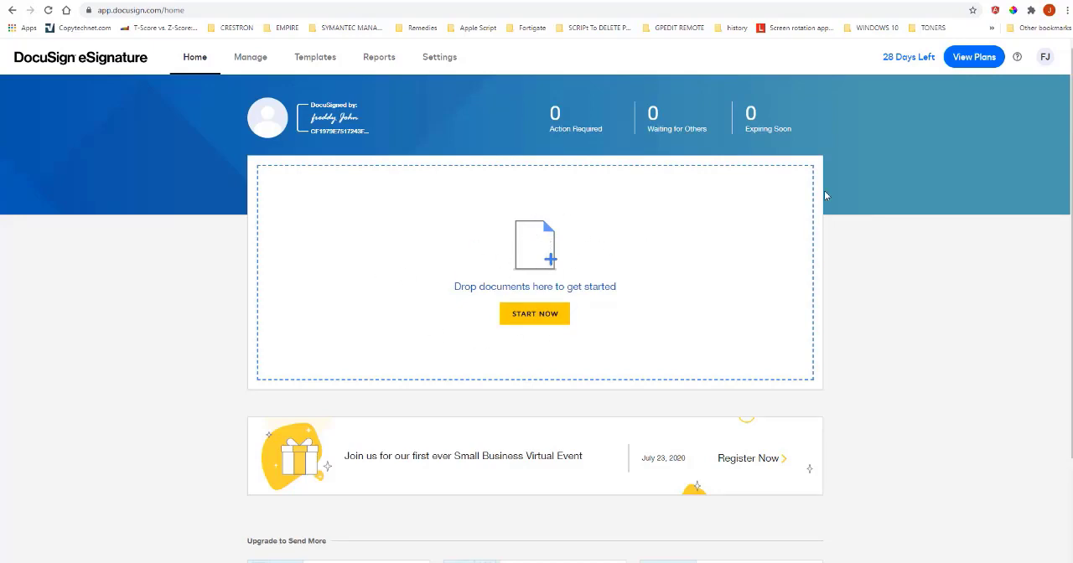
left_click(537, 243)
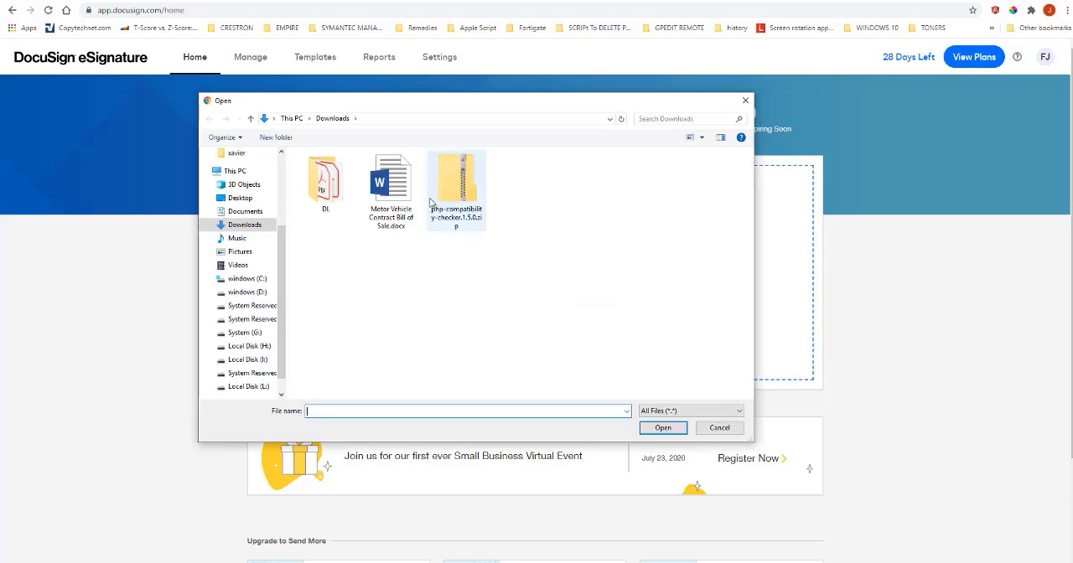
left_click(391, 189)
left_click(661, 429)
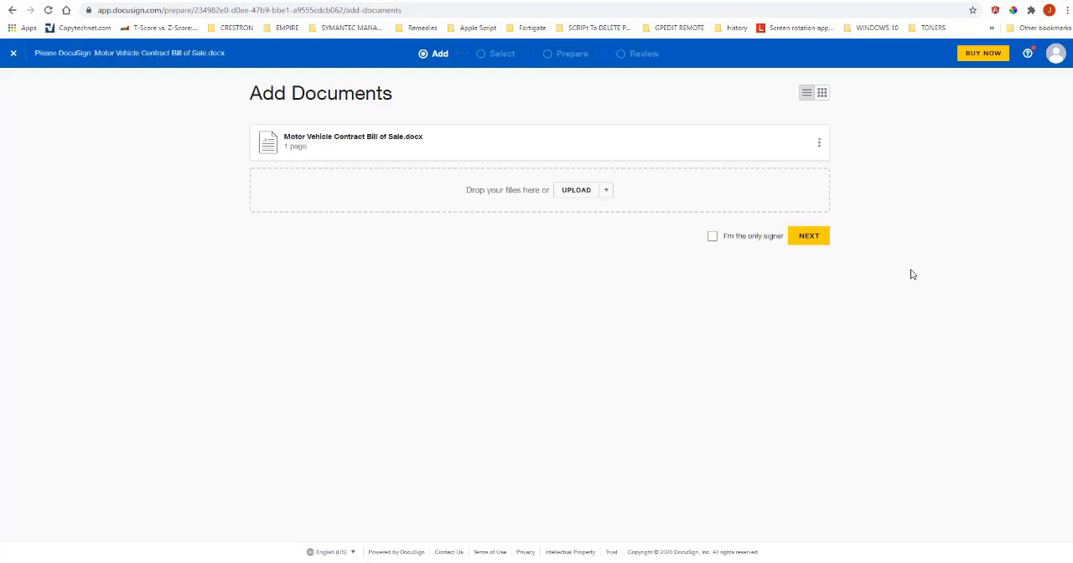
left_click(811, 239)
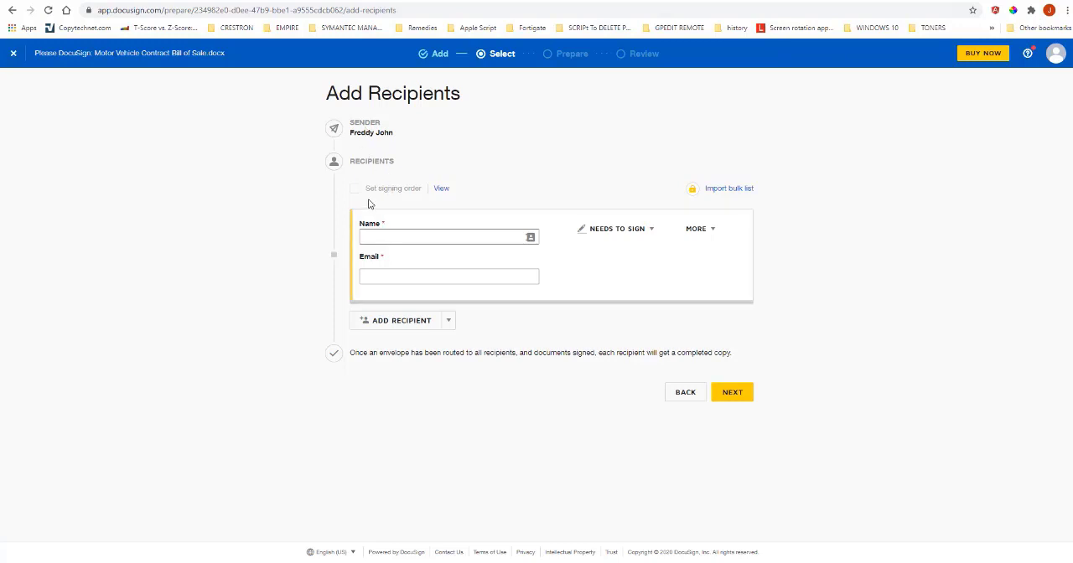
Add both signers from the saved contacts as recipients who need to sign, with their names and e-mail addresses.
left_click(393, 234)
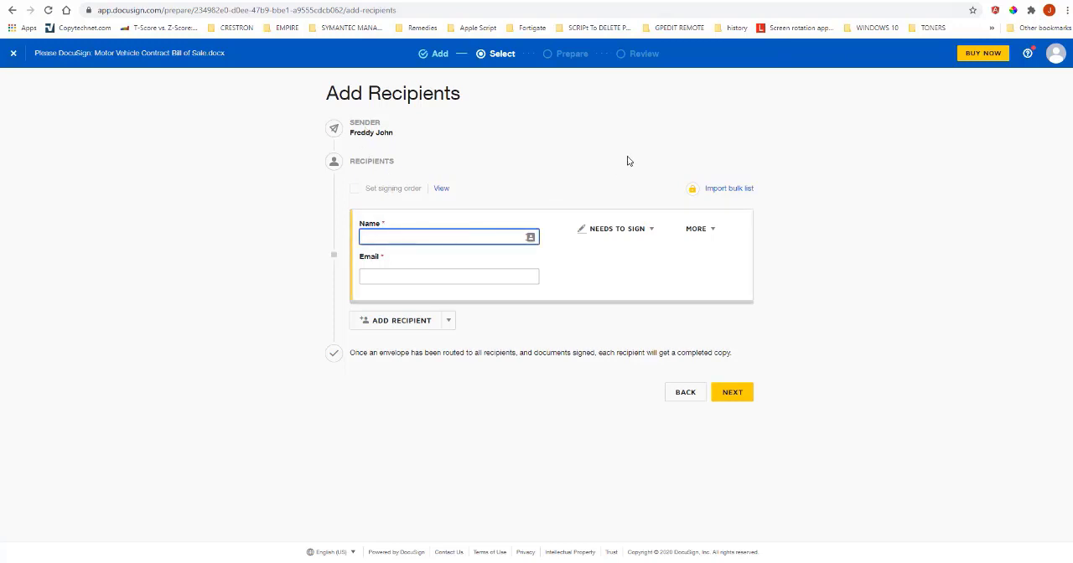
type("Fran")
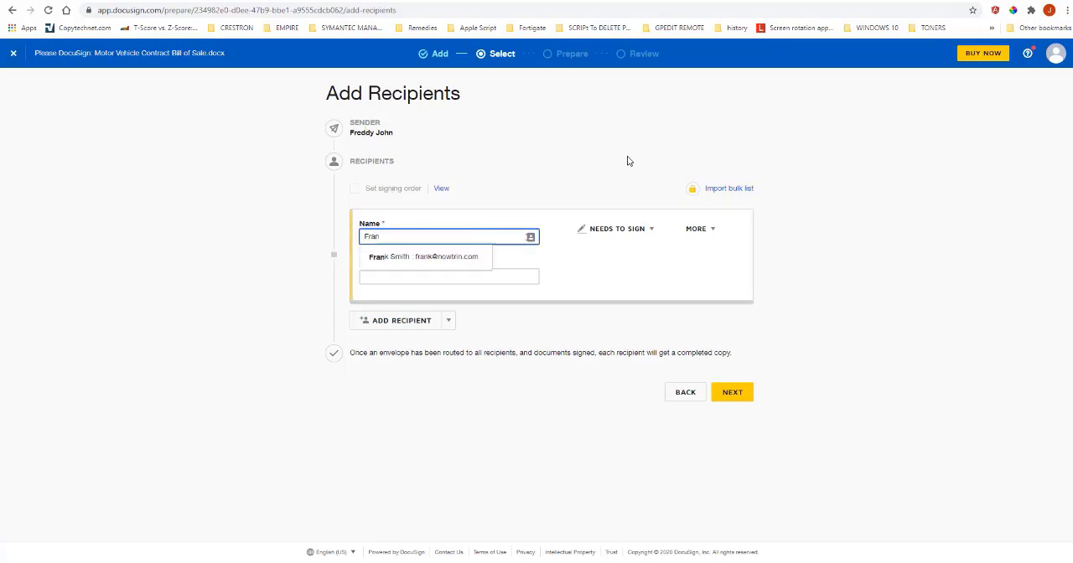
left_click(439, 257)
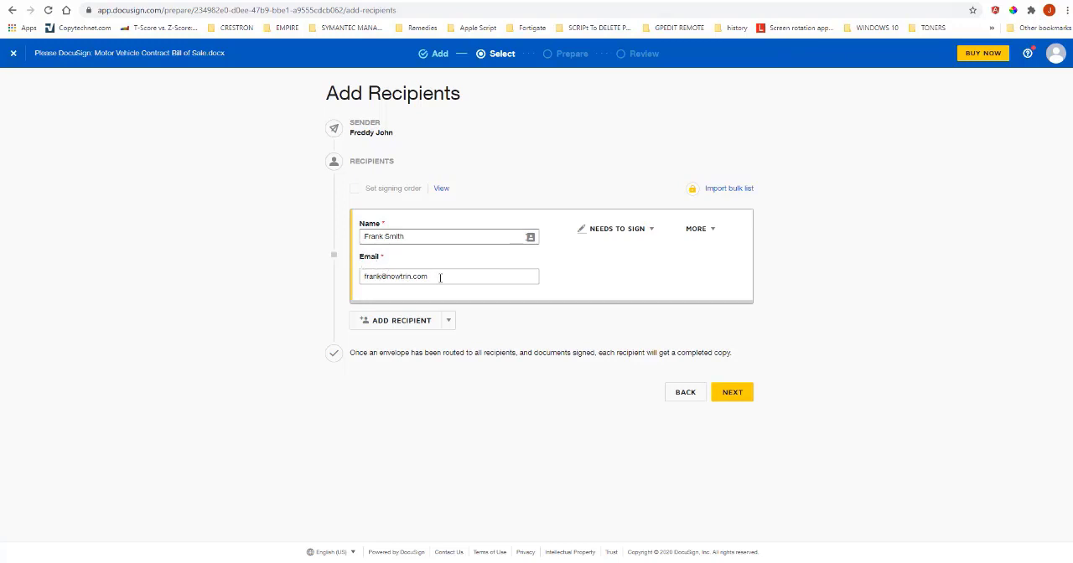
left_click(416, 324)
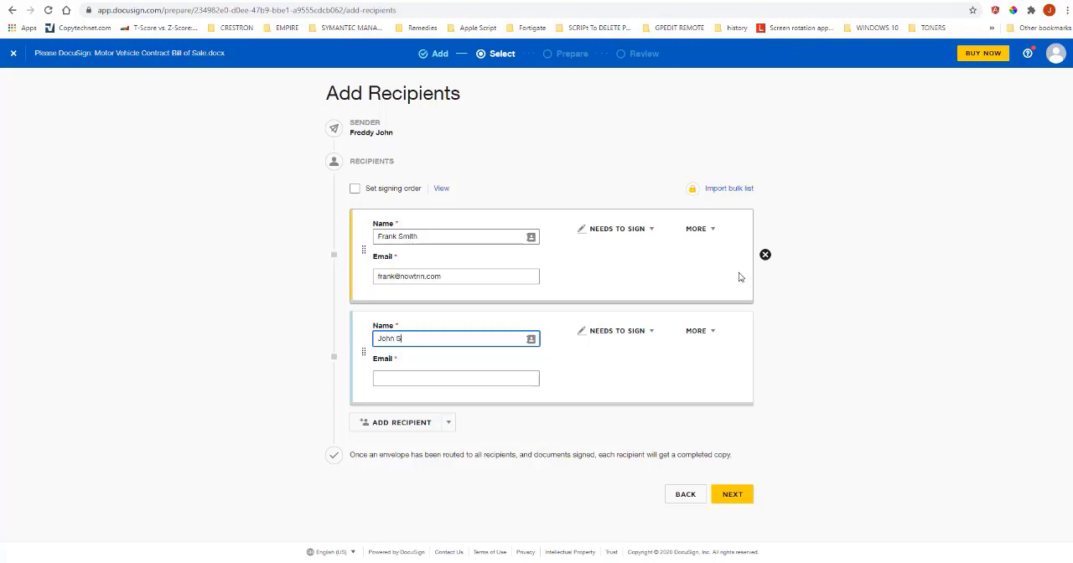
type("John S")
left_click(463, 359)
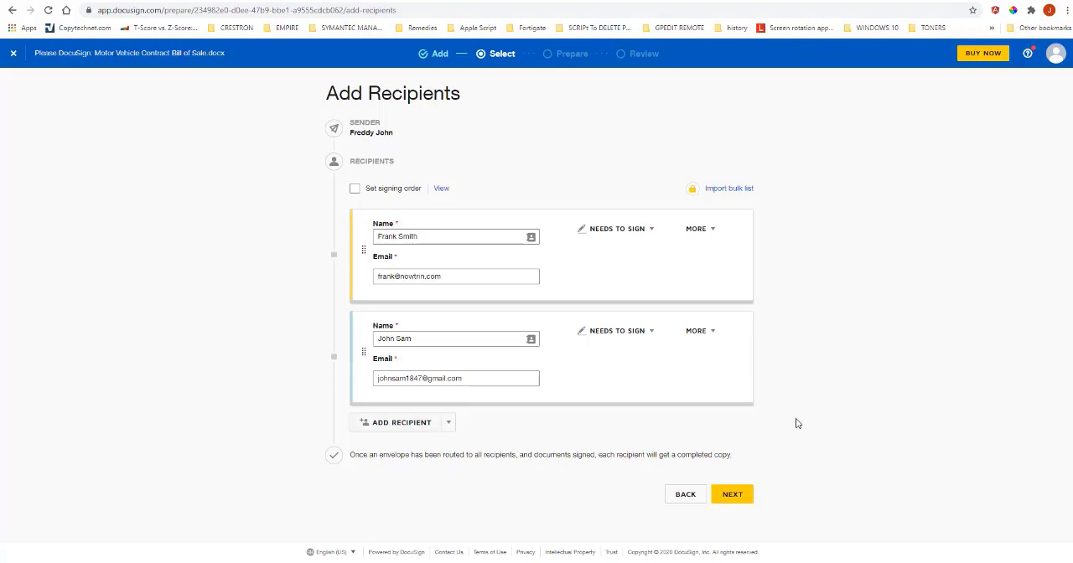
left_click(740, 495)
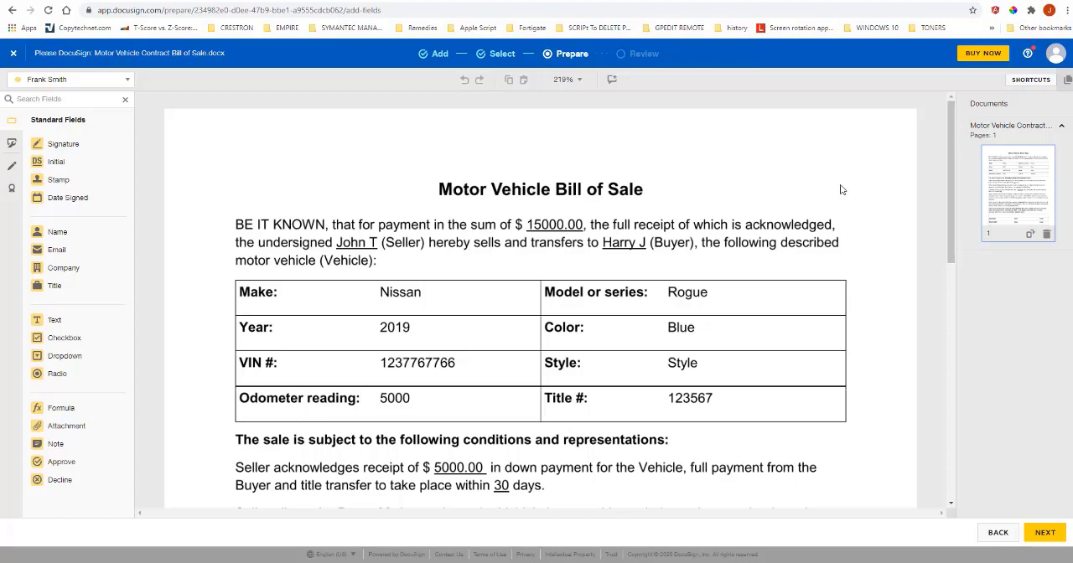
Switch the field recipient between the two signers to examine how each one's fields are color-coded.
scroll(842, 188, "down", 10)
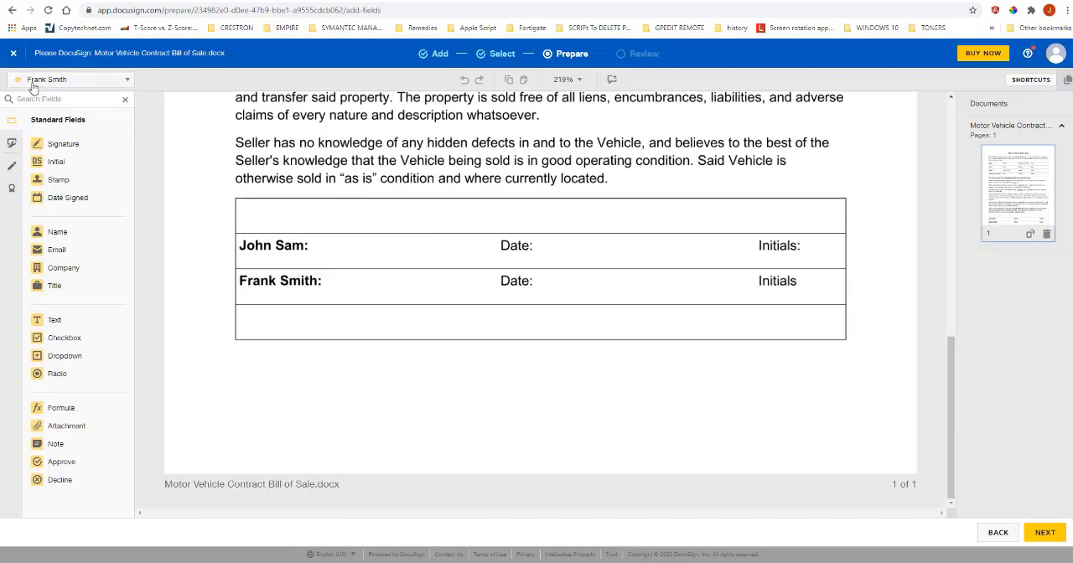
left_click(126, 81)
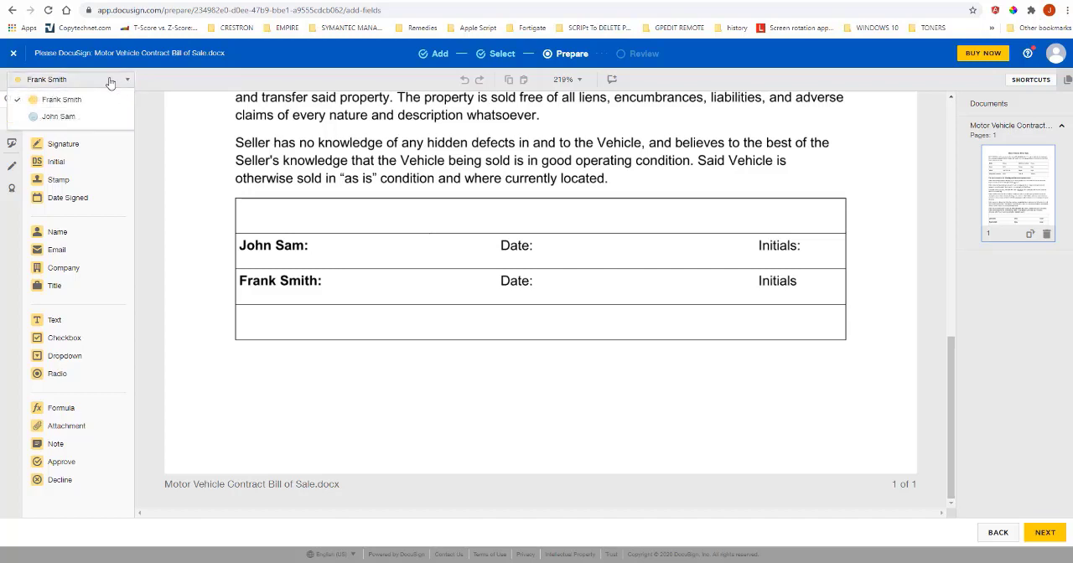
left_click(63, 118)
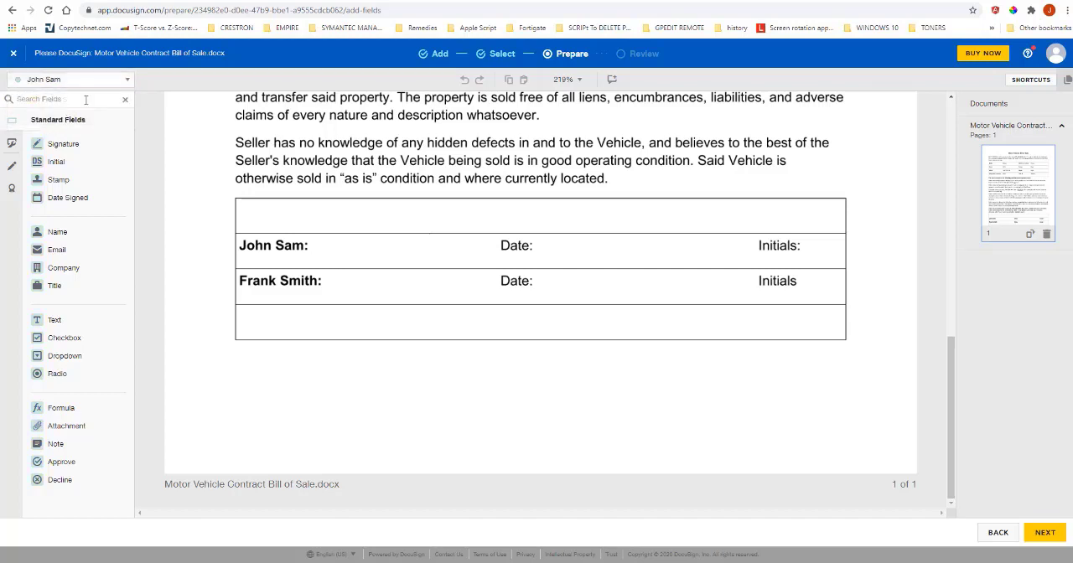
left_click(127, 81)
left_click(66, 99)
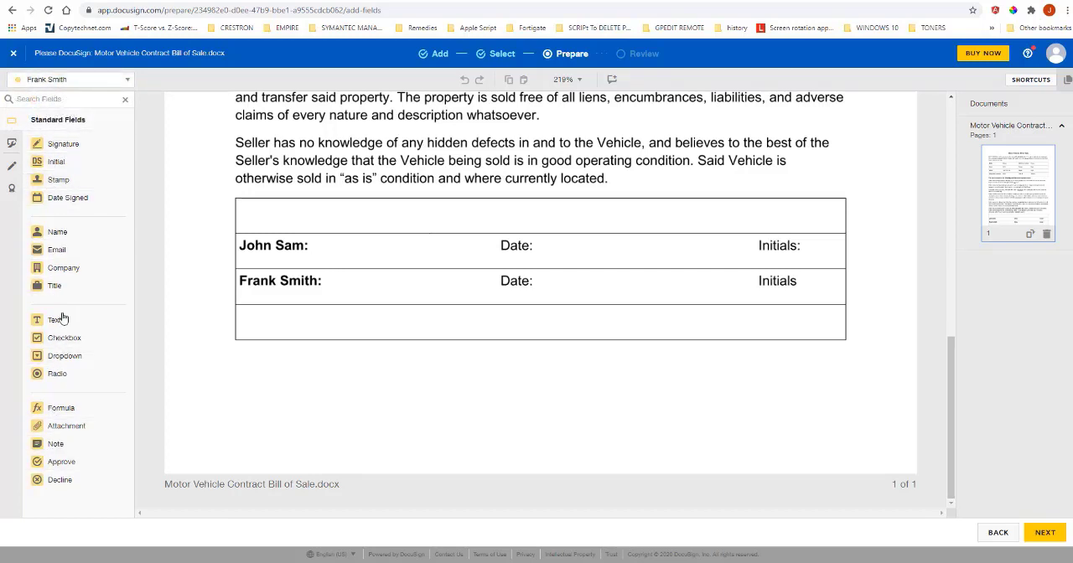
left_click(66, 81)
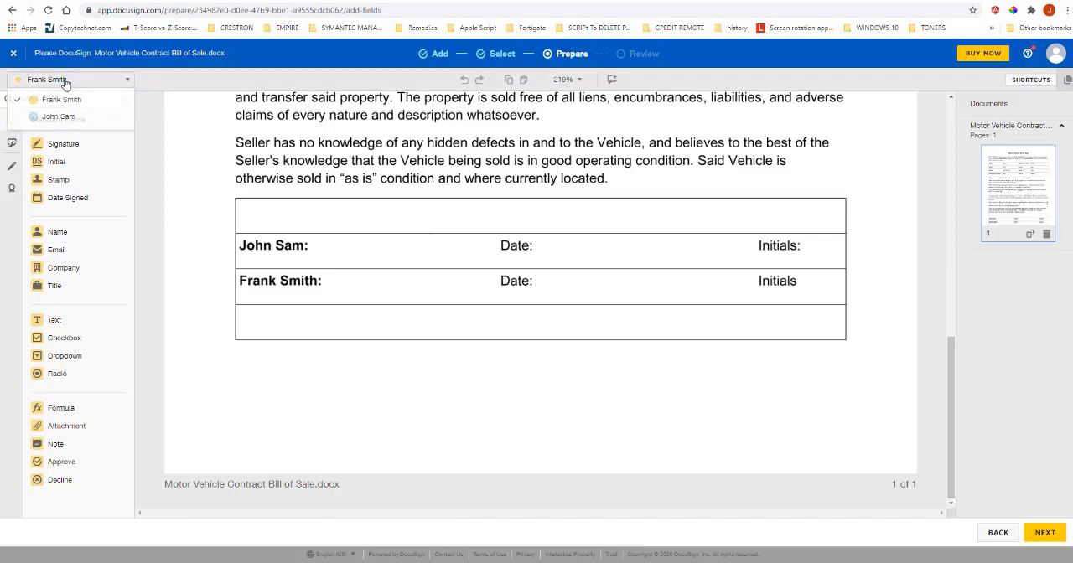
left_click(63, 116)
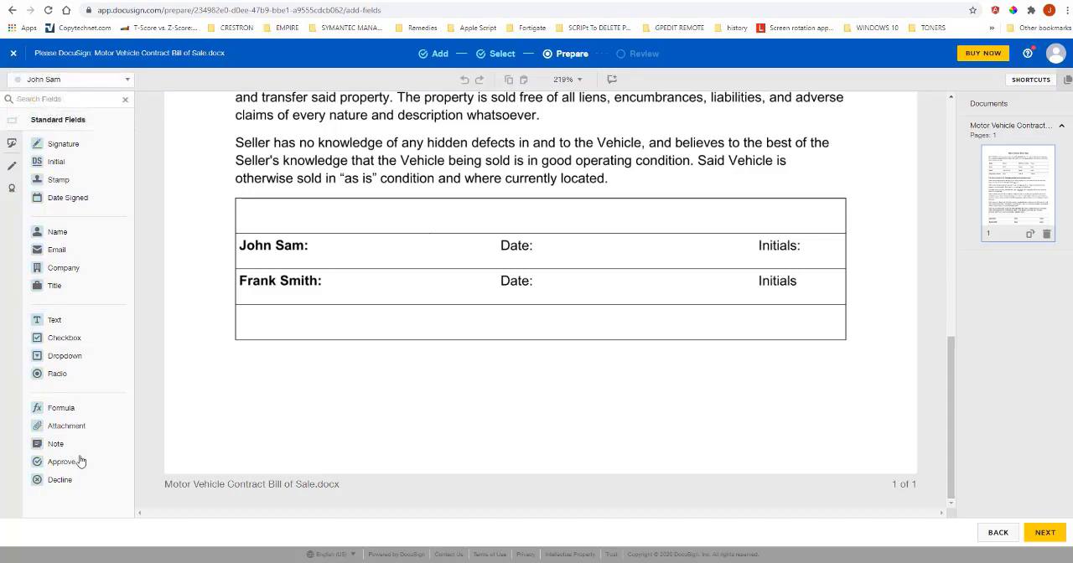
left_click(92, 80)
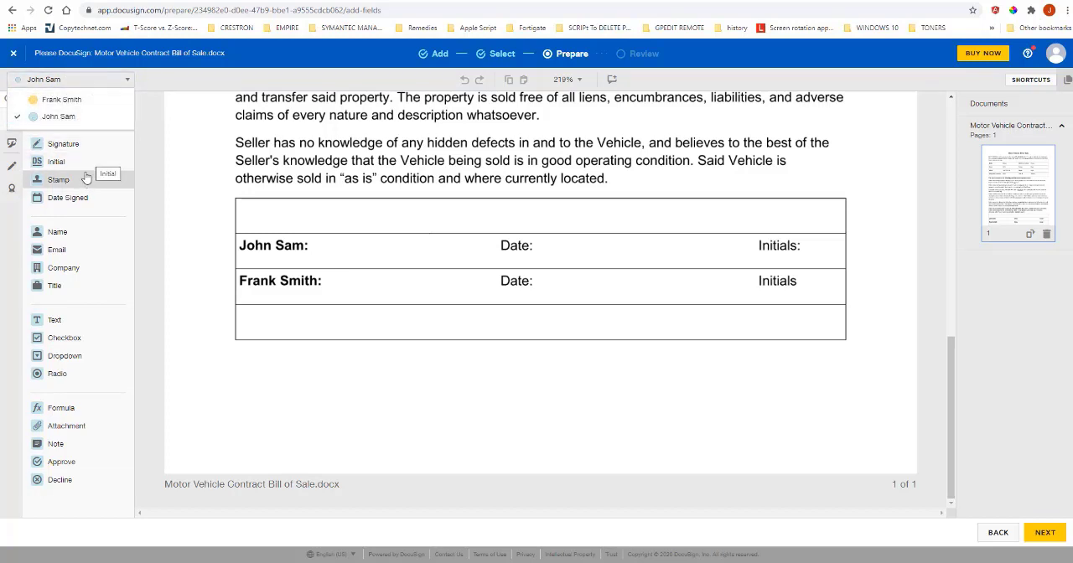
left_click(81, 101)
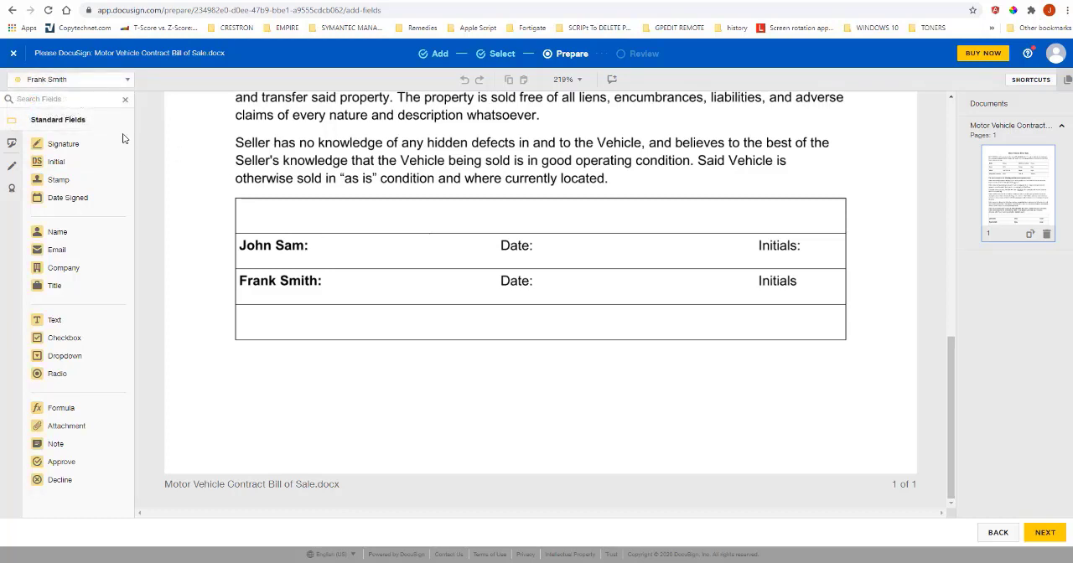
Assign fields to the second recipient and place Signature, Date Signed and Initial fields in the upper signer row of the signature table.
left_click(84, 81)
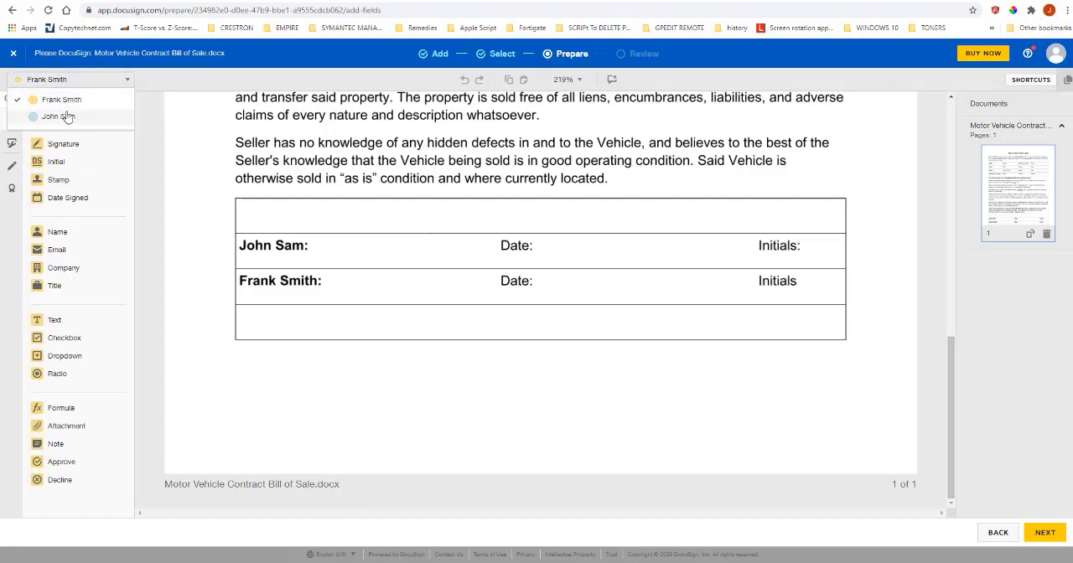
left_click(68, 118)
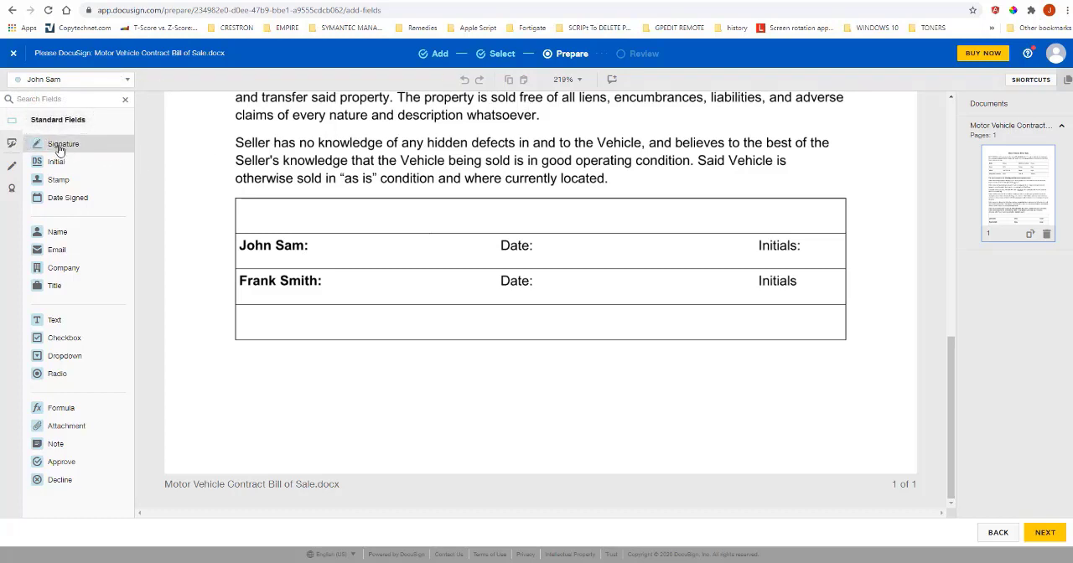
mouse_move(63, 149)
left_mouse_down()
mouse_move(239, 223)
mouse_move(319, 232)
left_mouse_up()
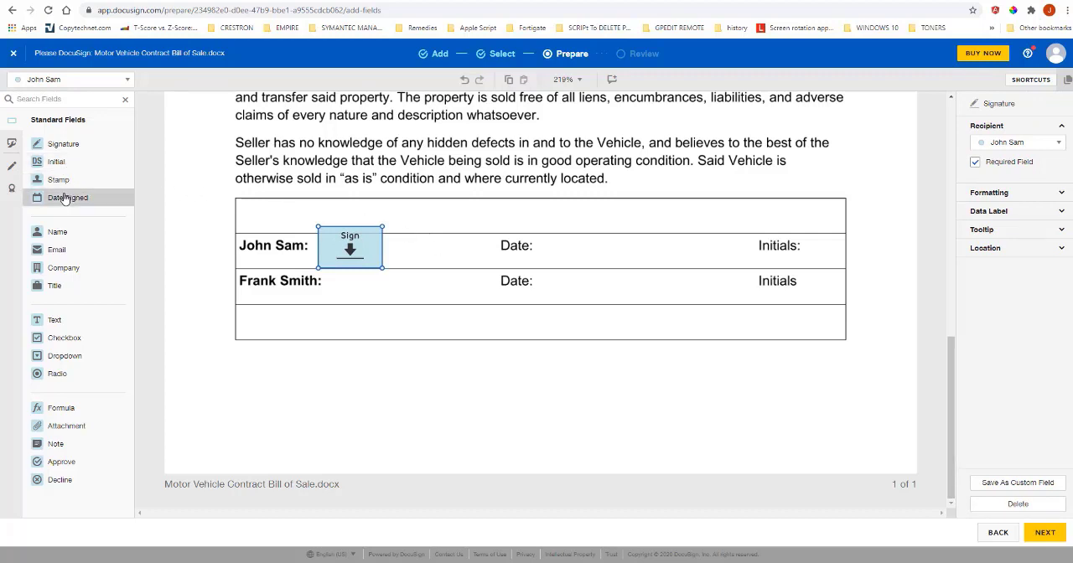
left_click_drag(67, 198, 551, 254)
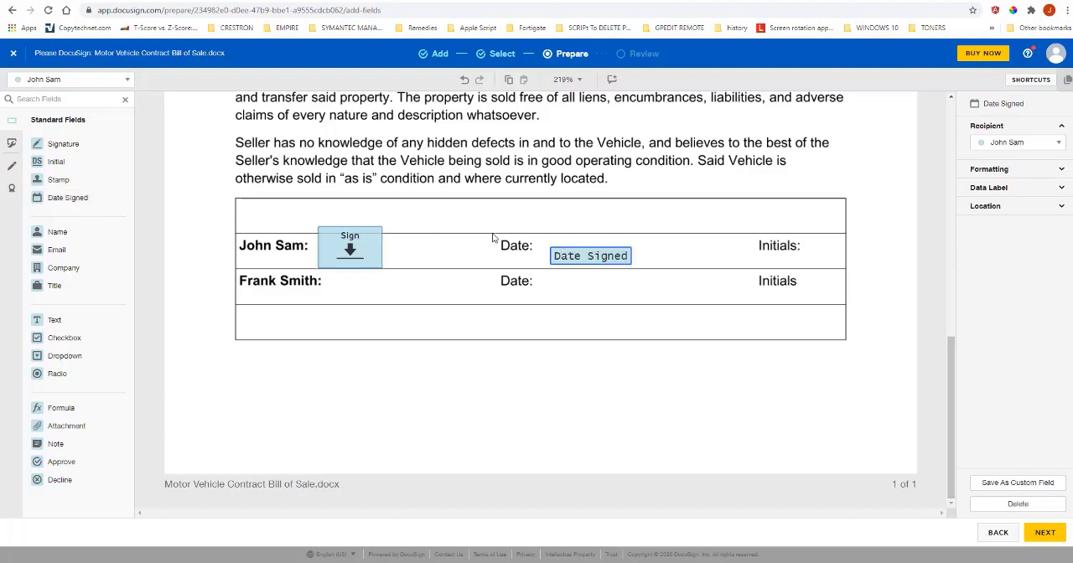
left_click_drag(52, 164, 806, 231)
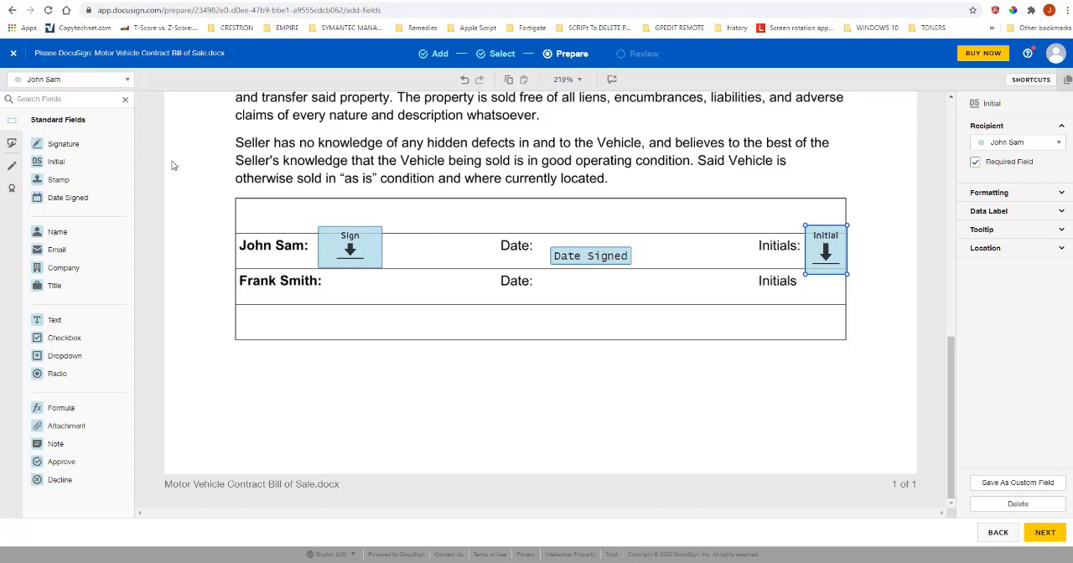
Assign fields to the first recipient and place Signature, Date Signed and Initial fields in the lower signer row of the signature table.
left_click(127, 84)
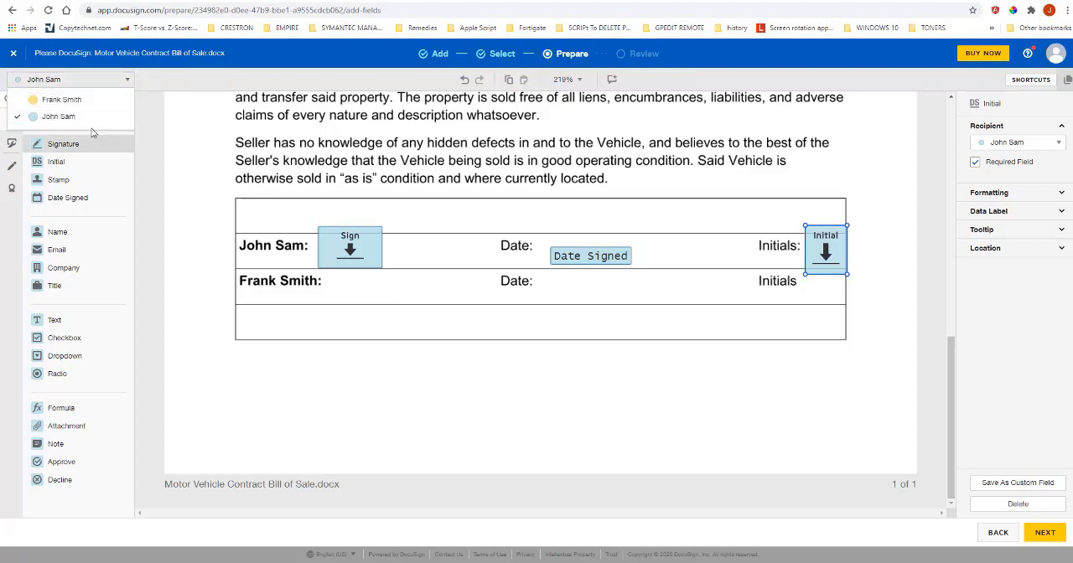
left_click(67, 100)
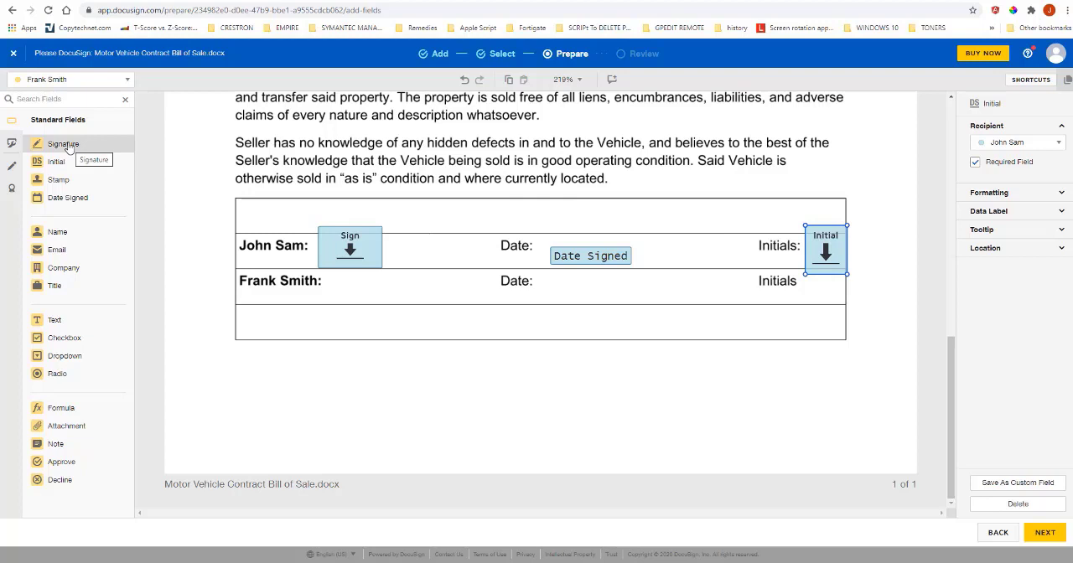
mouse_move(68, 148)
left_mouse_down()
mouse_move(164, 213)
mouse_move(325, 271)
left_mouse_up()
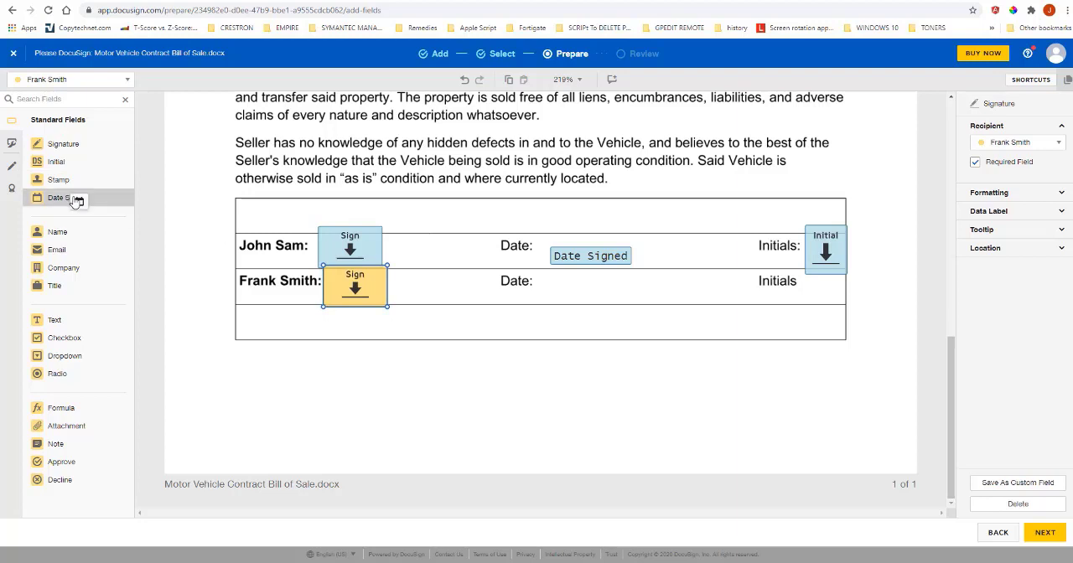
left_click_drag(98, 203, 545, 289)
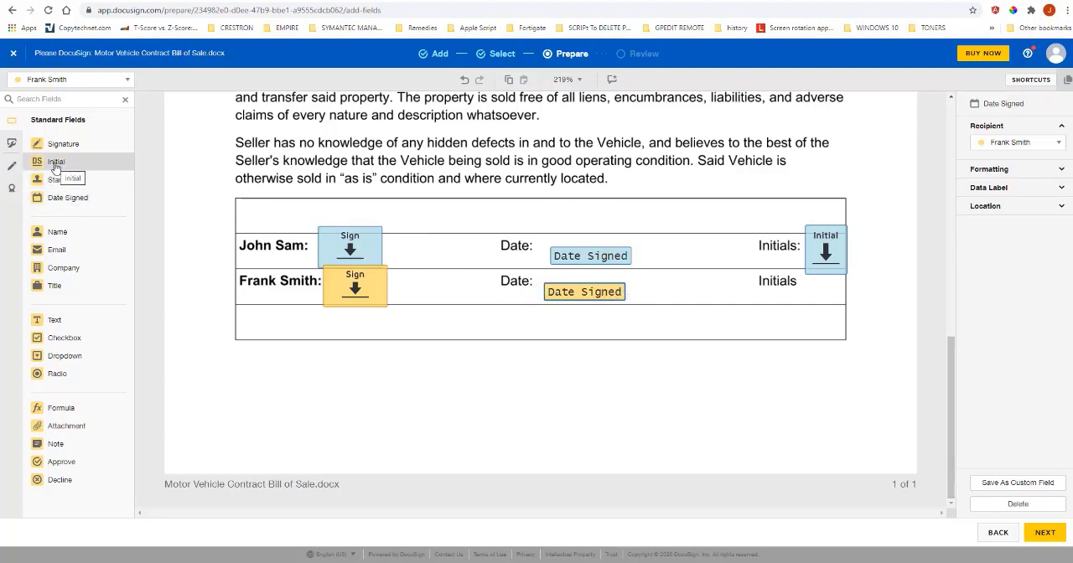
left_click_drag(55, 166, 806, 277)
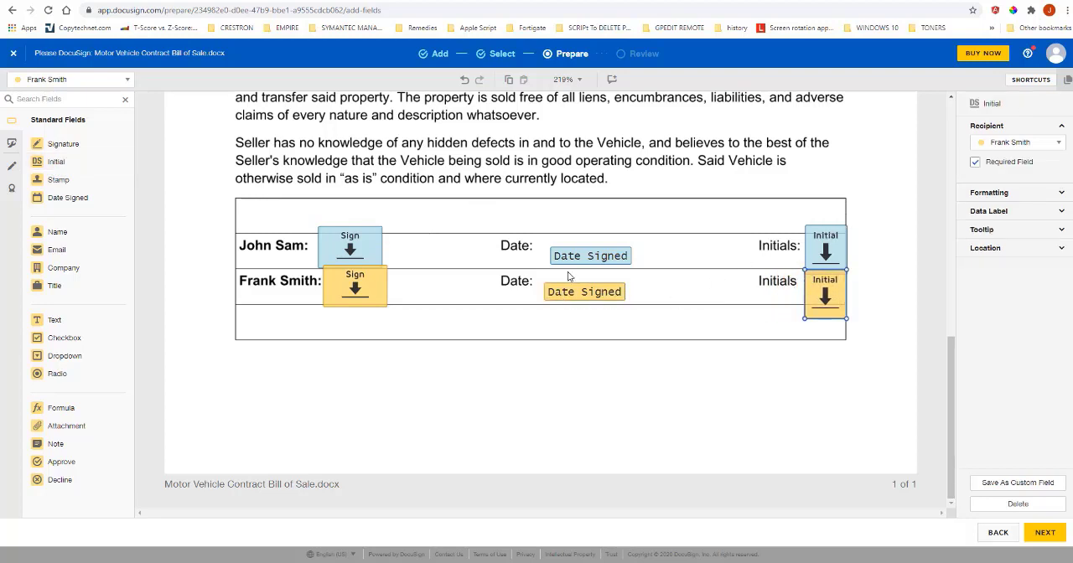
Align both signers' Signature and Date Signed fields with each other in the signature table.
left_click(358, 289)
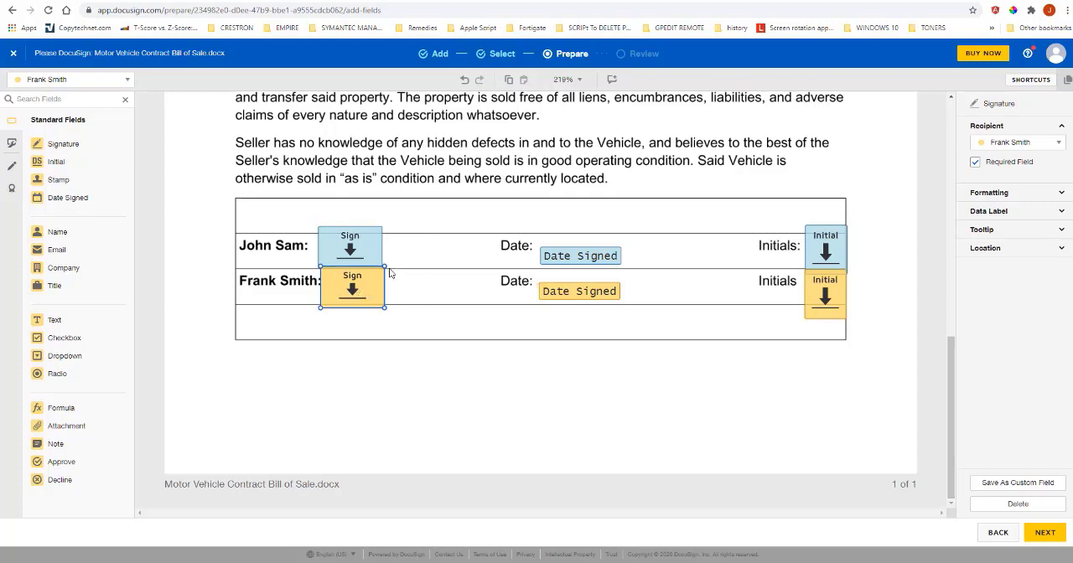
left_click_drag(358, 249, 361, 247)
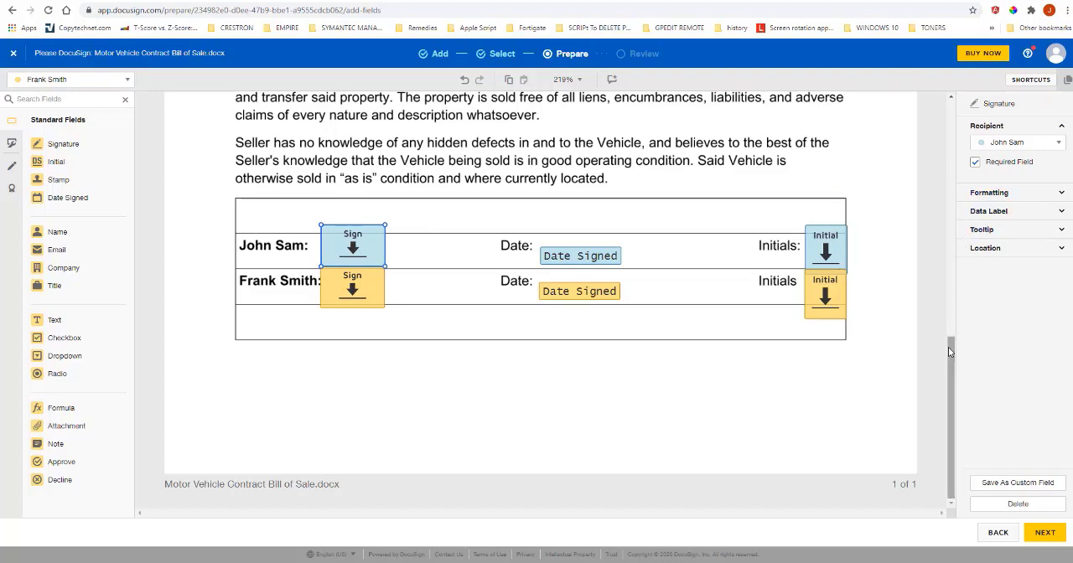
left_click_drag(952, 359, 937, 376)
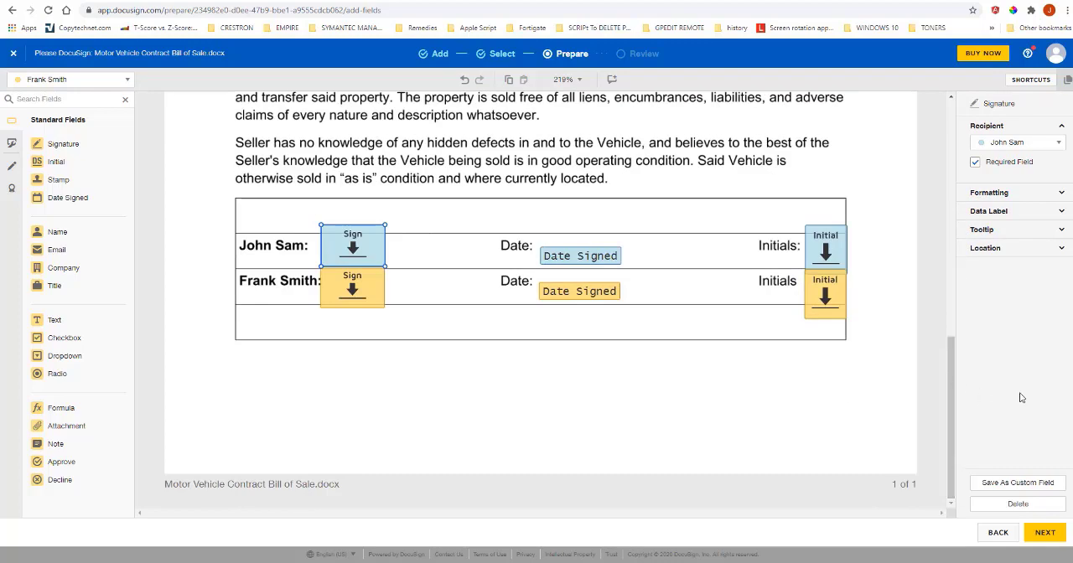
Finish field placement, proceed to the envelope review and enter "Please Sign" as the e-mail message to recipients.
left_click(1047, 533)
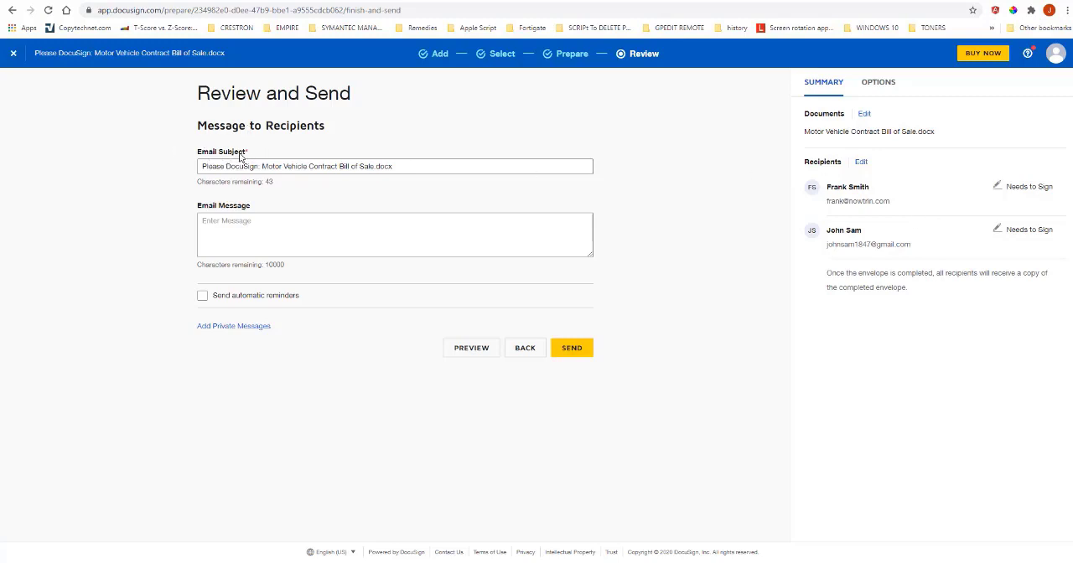
left_click(473, 230)
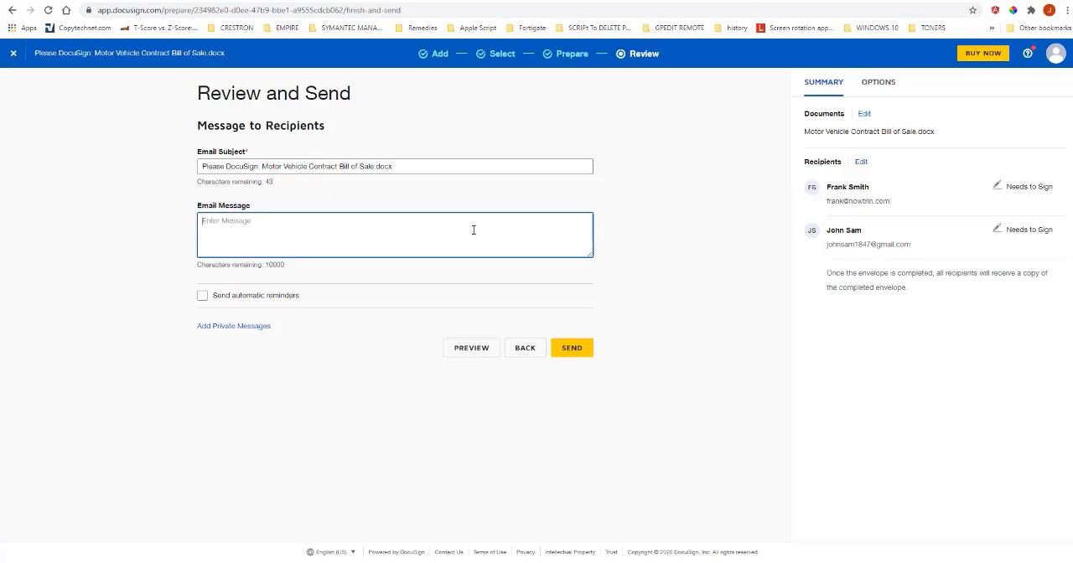
type("P")
type("lease Sign")
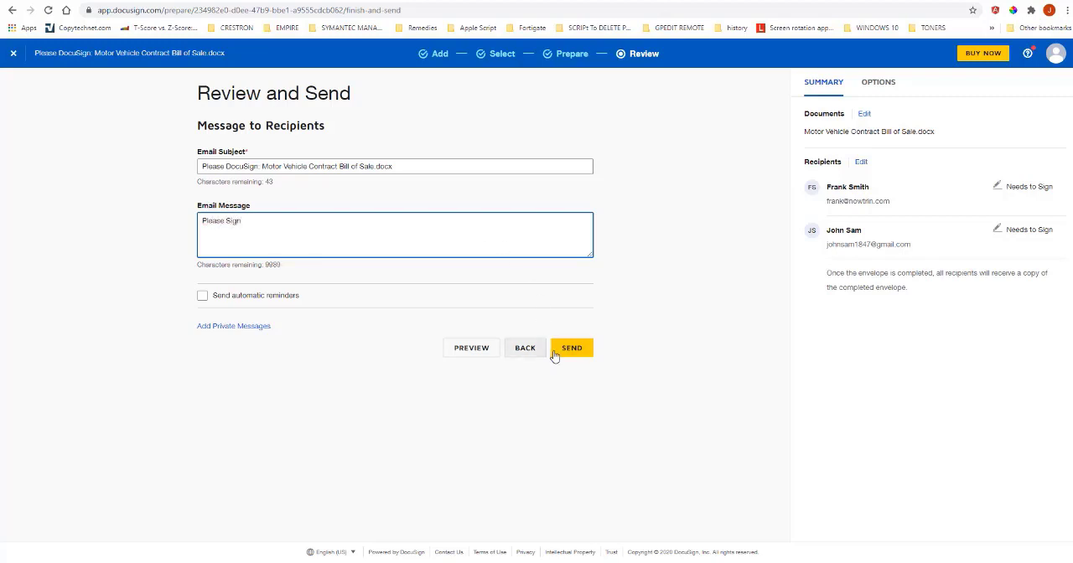
Send the bill of sale envelope to both recipients for signing.
left_click(569, 349)
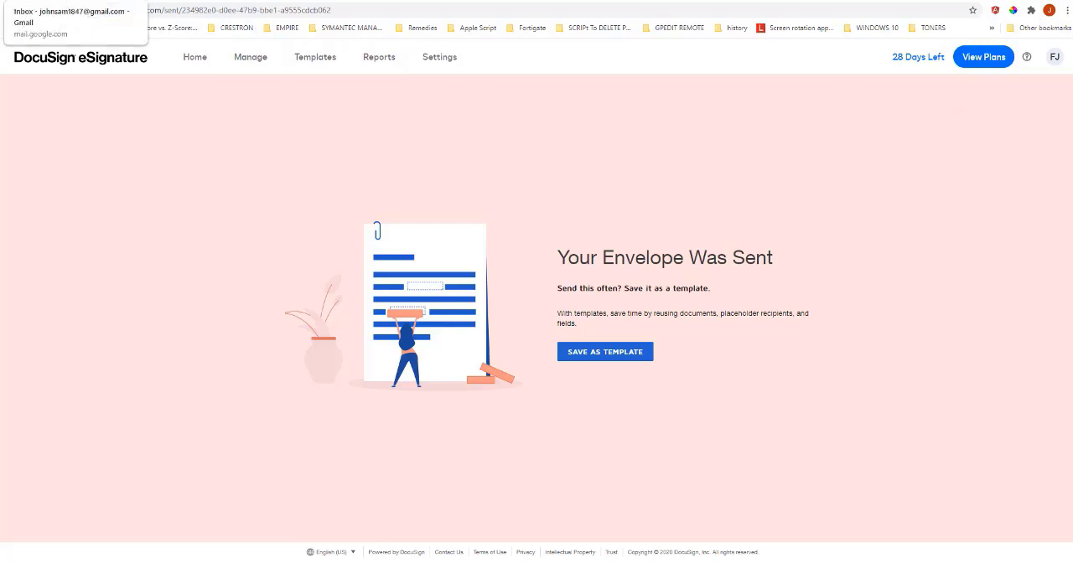
Open the document from the signing request in the second recipient's Gmail inbox and agree to use electronic records and signatures.
left_click(61, 2)
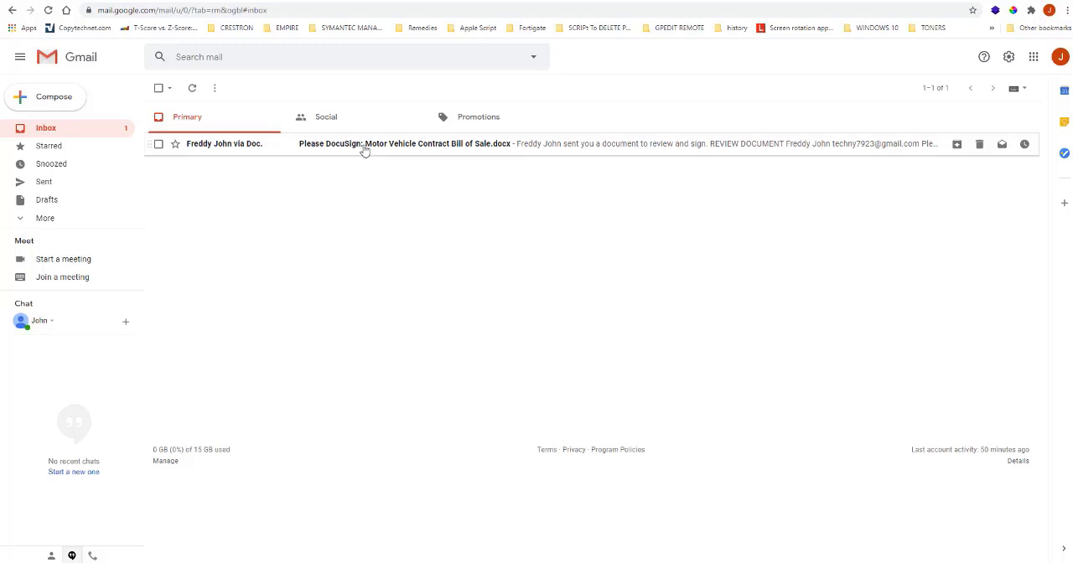
left_click(363, 147)
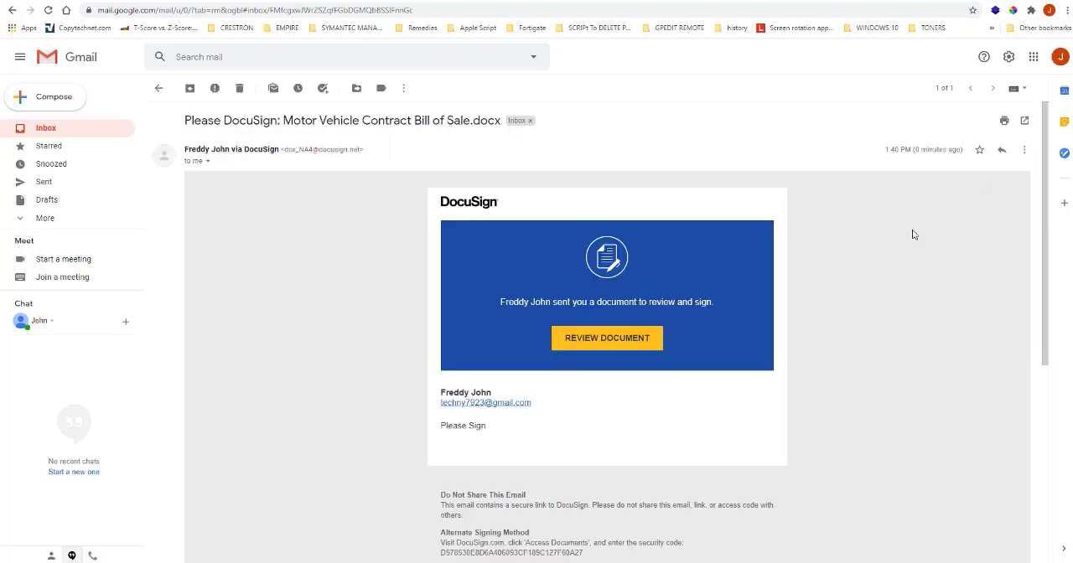
left_click(619, 343)
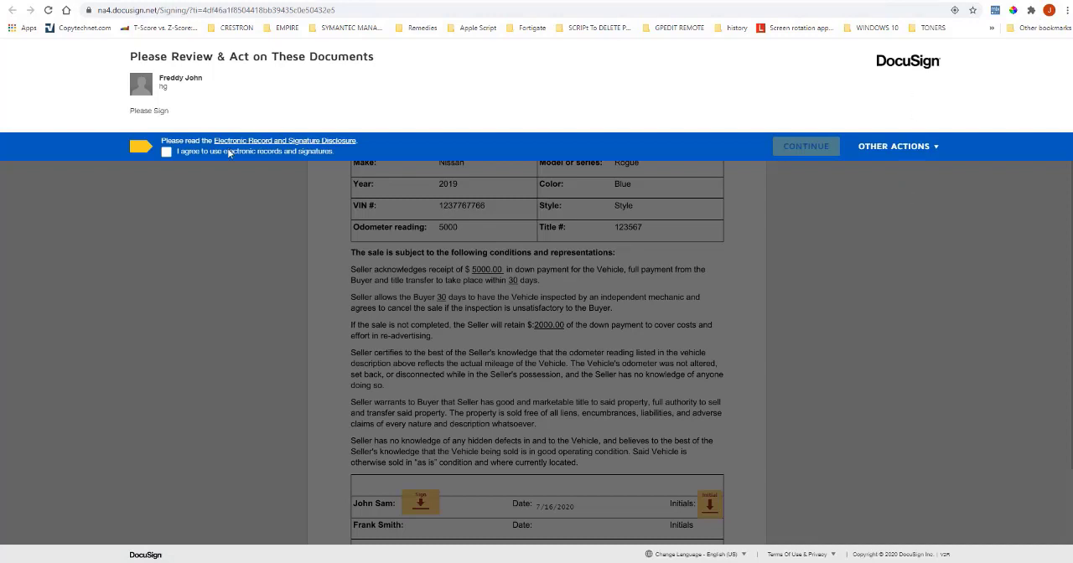
left_click(166, 153)
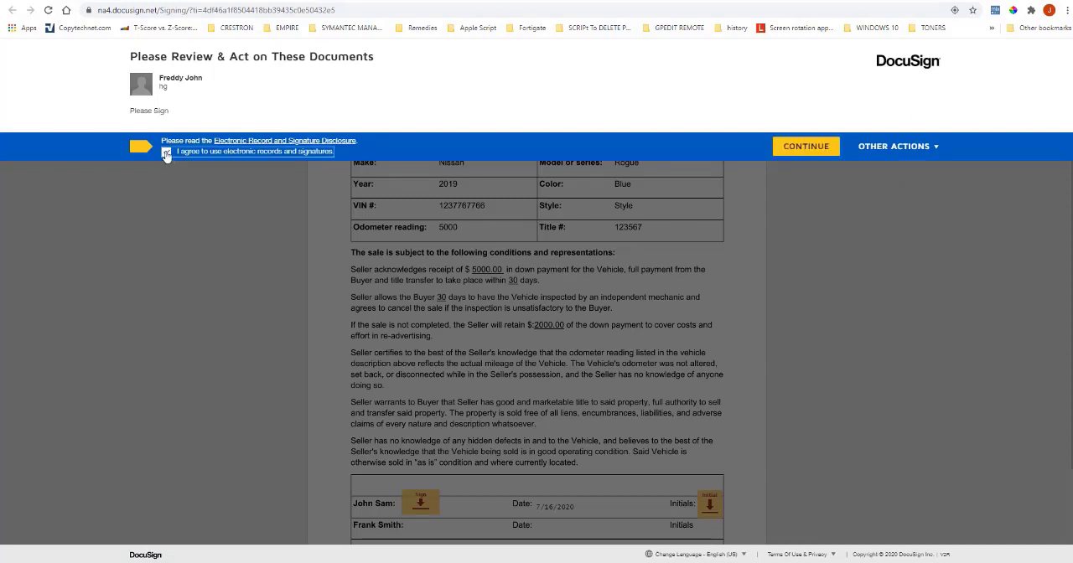
left_click(821, 153)
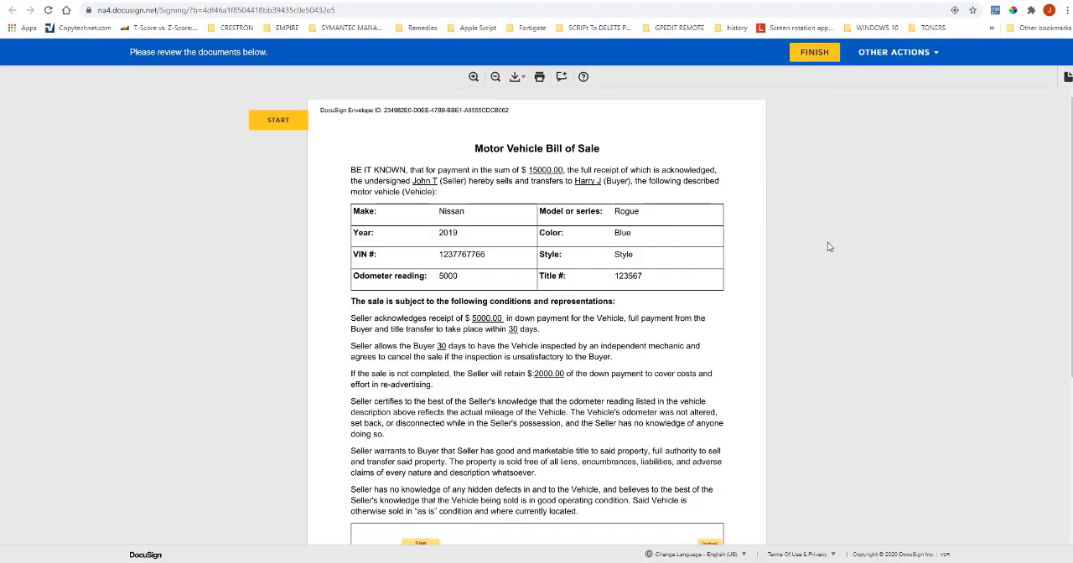
Start signing the Signature field in the upper signer row and choose a different preset handwriting style for the signature.
scroll(825, 258, "down", 5)
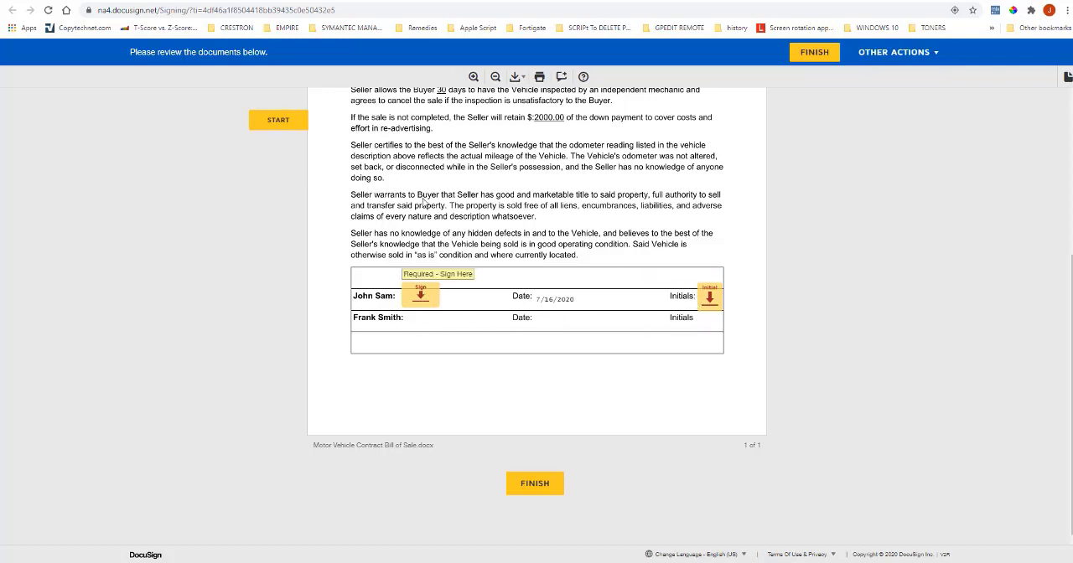
left_click(418, 296)
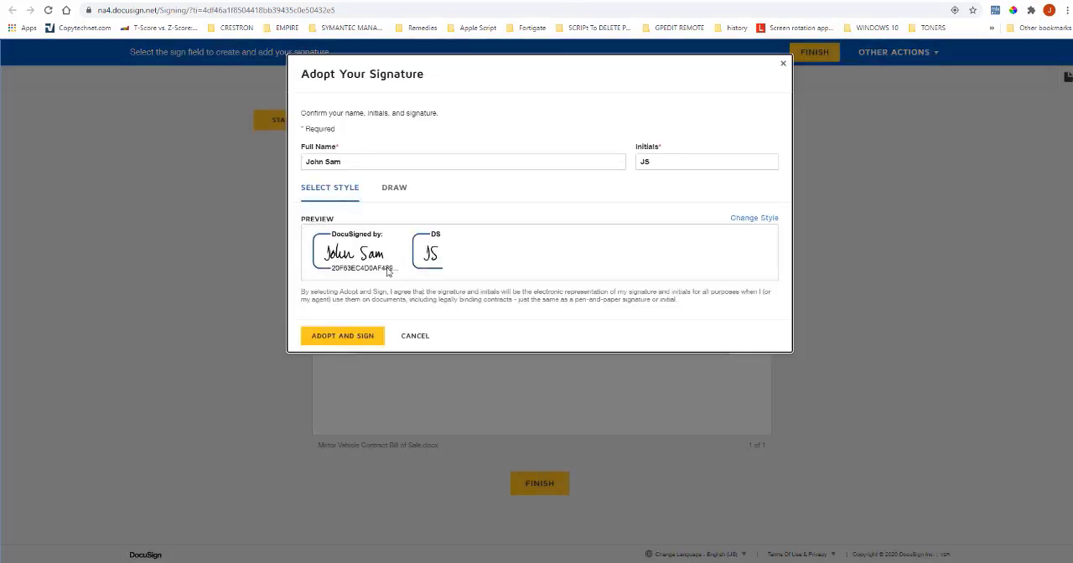
left_click(754, 221)
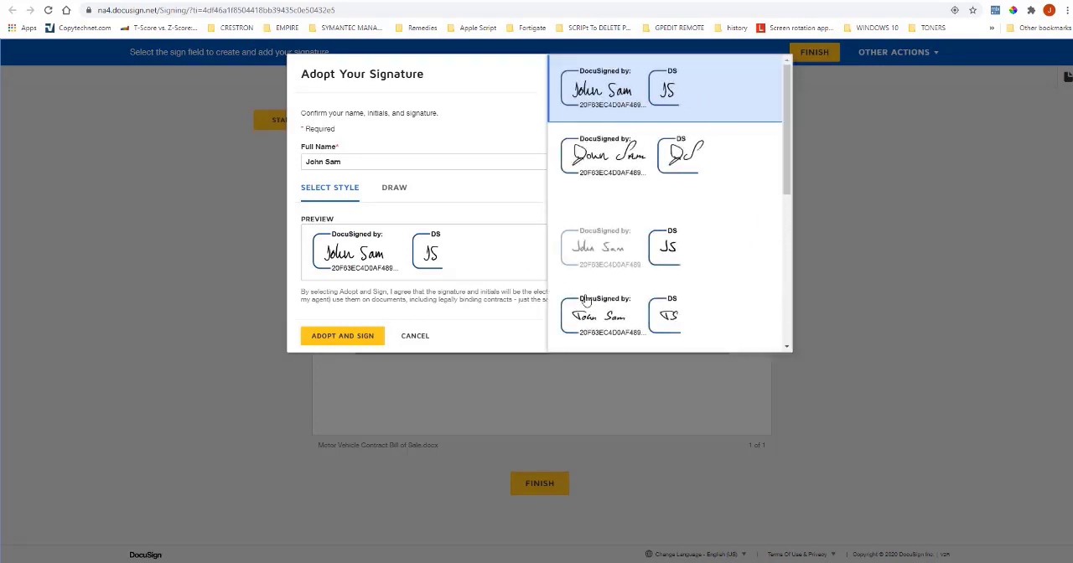
left_click(634, 241)
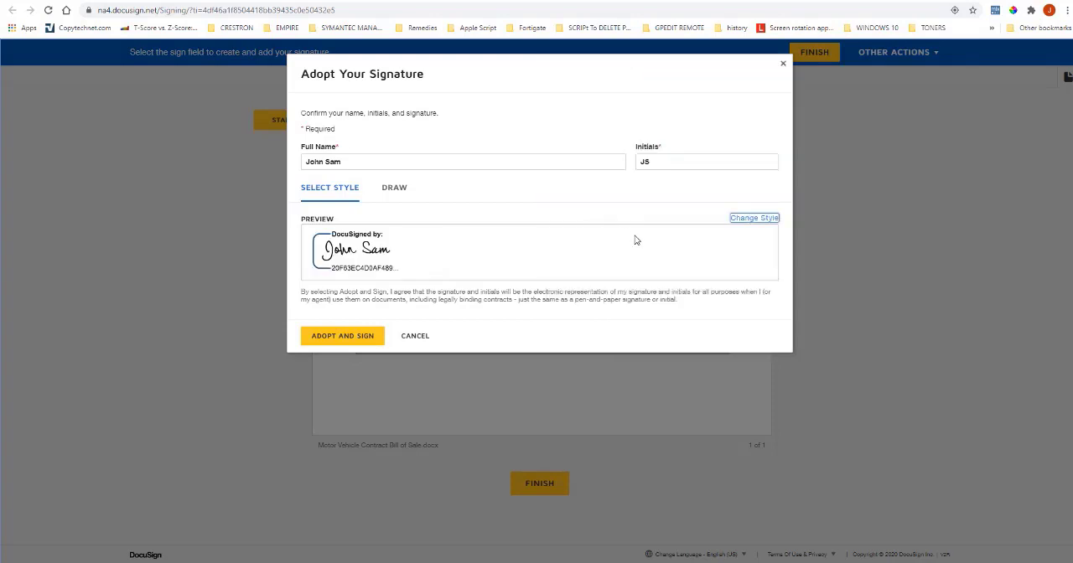
Try drawing the signature by hand, clear the drawing and return to the preset signature style.
left_click(397, 190)
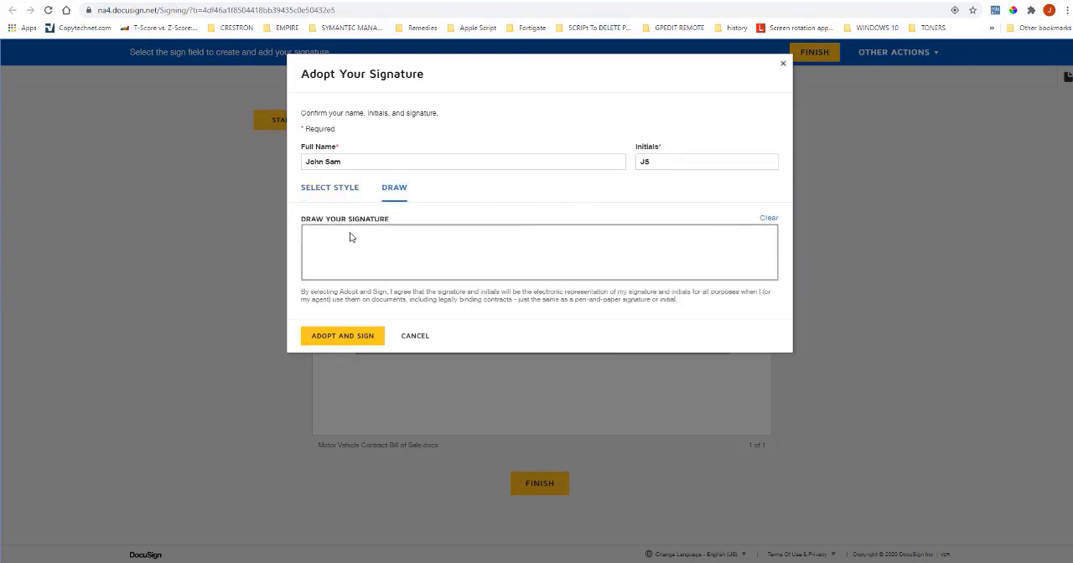
mouse_move(339, 237)
left_mouse_down()
mouse_move(344, 267)
mouse_move(406, 253)
mouse_move(549, 256)
left_mouse_up()
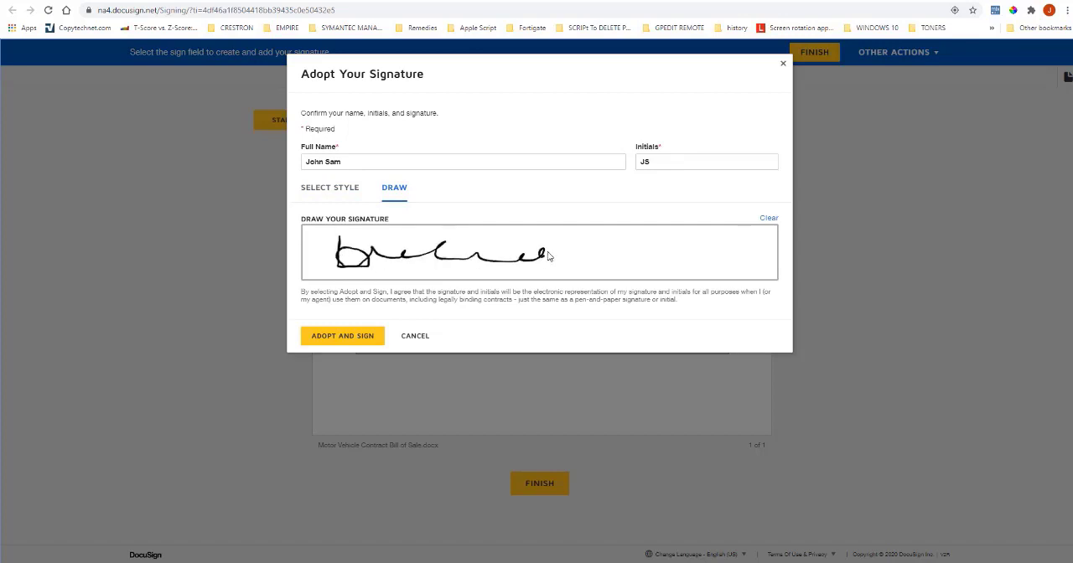
left_click(769, 218)
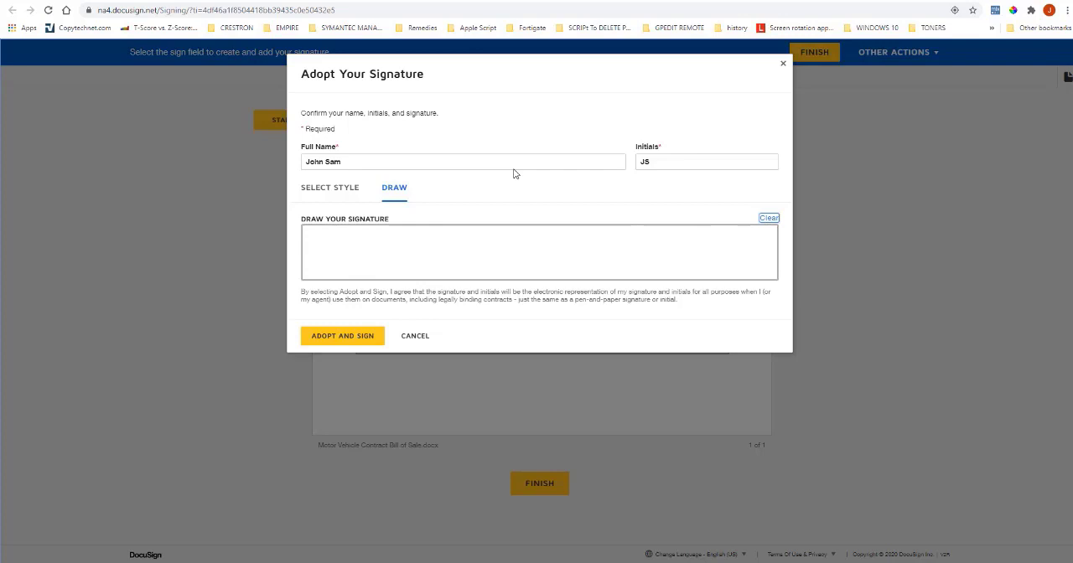
left_click(307, 190)
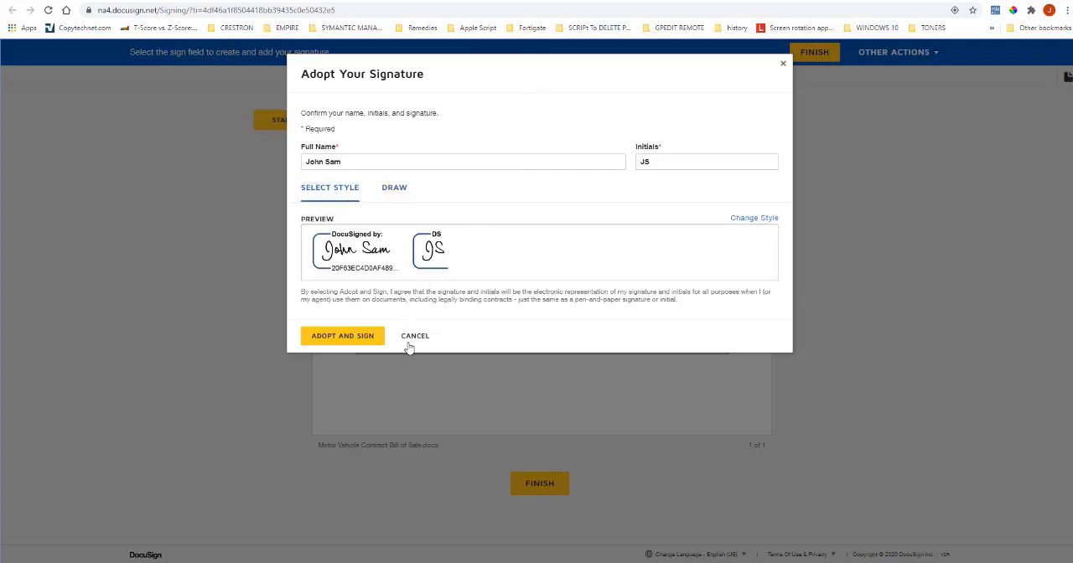
Adopt the styled signature, apply the initials in the upper signer row, and finish signing without creating a DocuSign account.
left_click(344, 337)
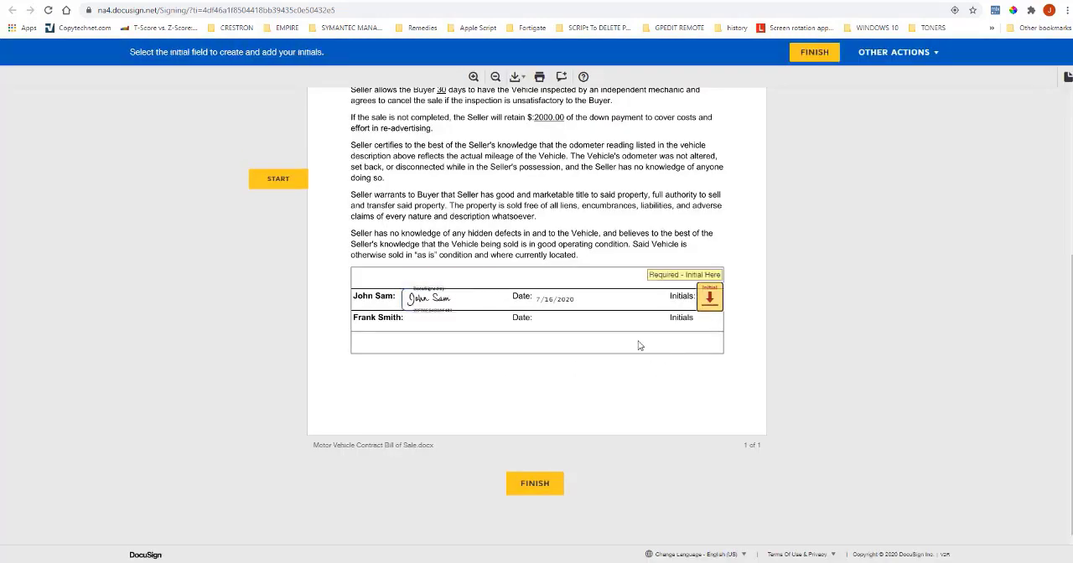
left_click(710, 300)
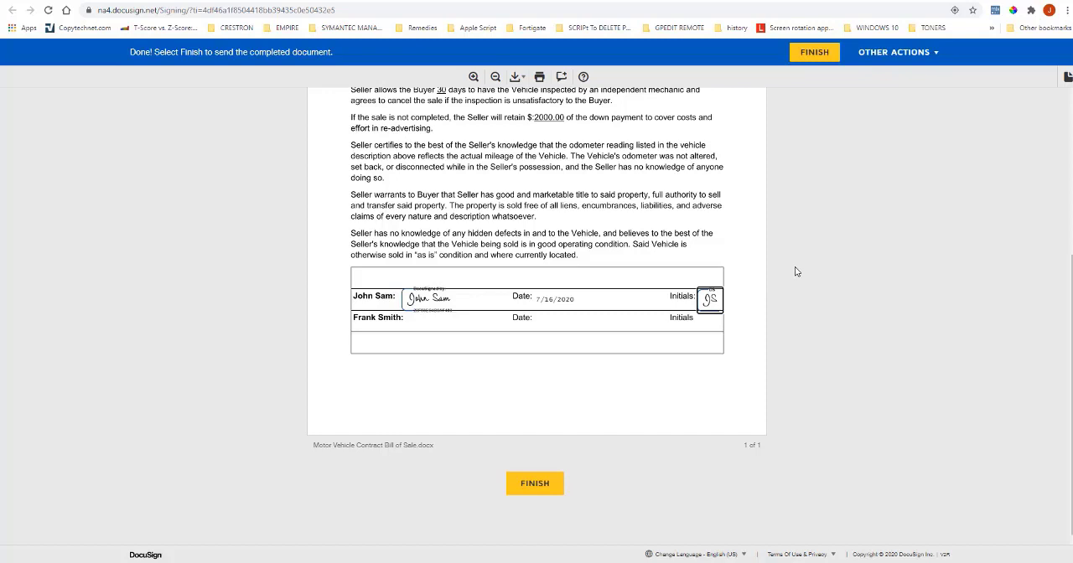
left_click(534, 486)
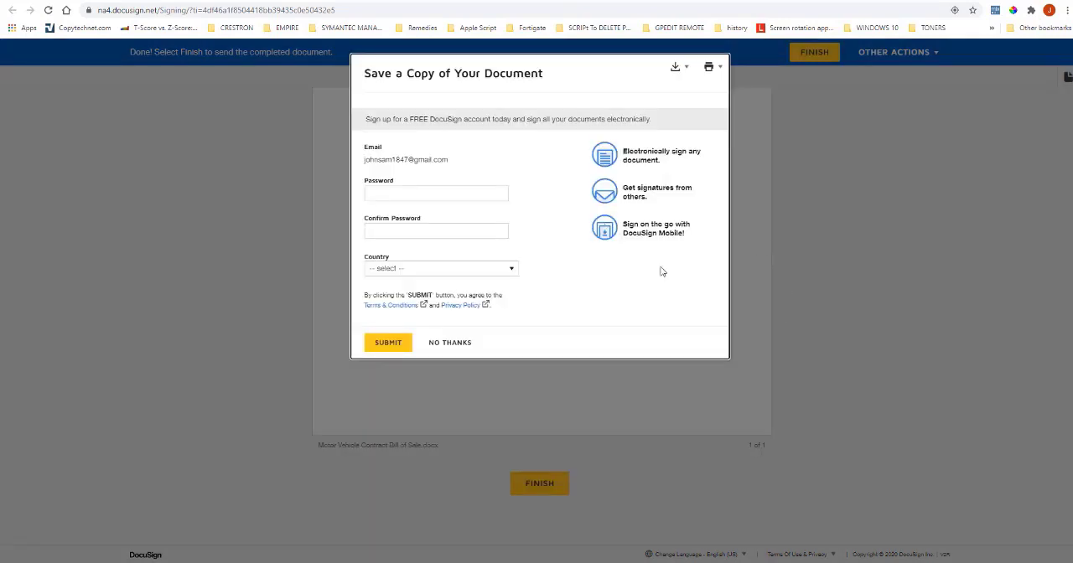
left_click(469, 346)
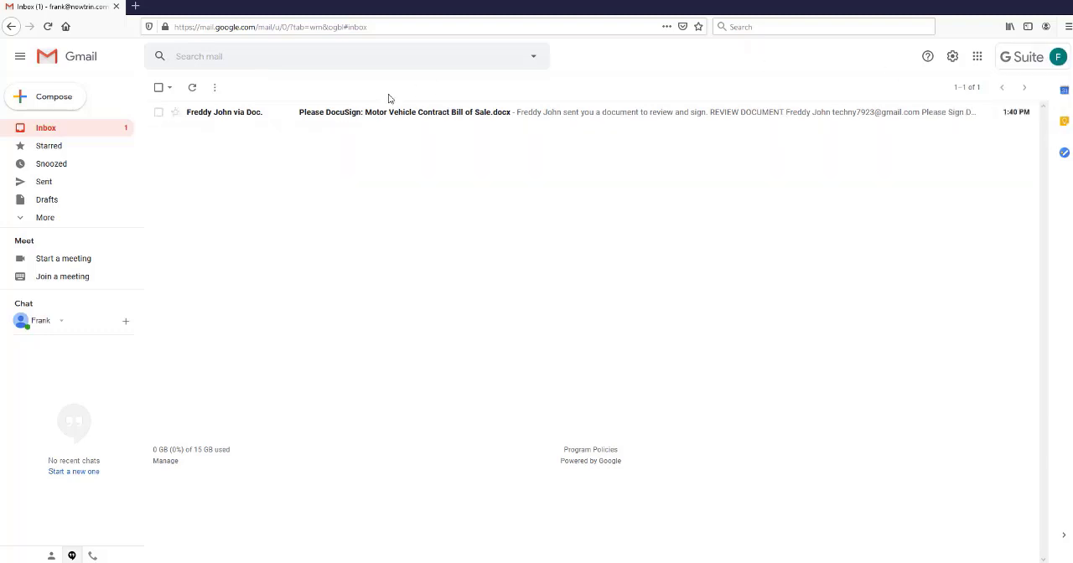
Open the document from the first recipient's Gmail signing request, allow location access, and agree to use electronic records and signatures.
left_click(350, 113)
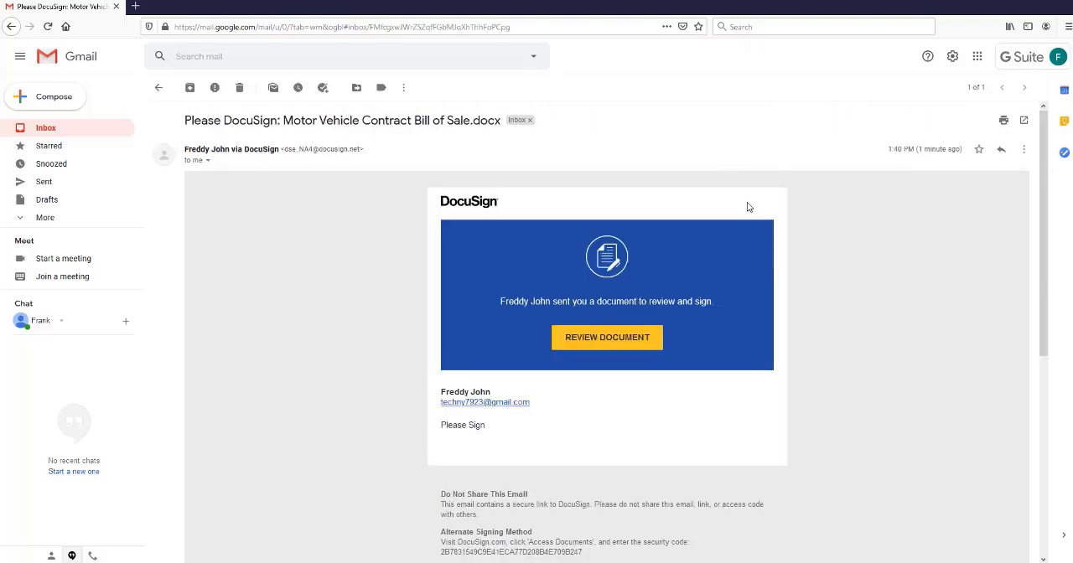
left_click(610, 339)
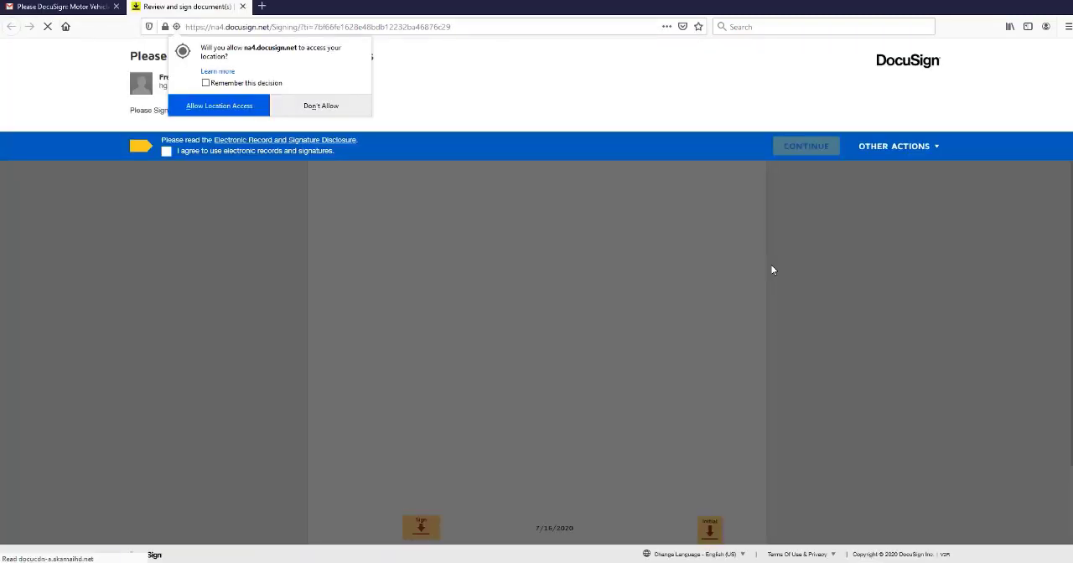
left_click(229, 107)
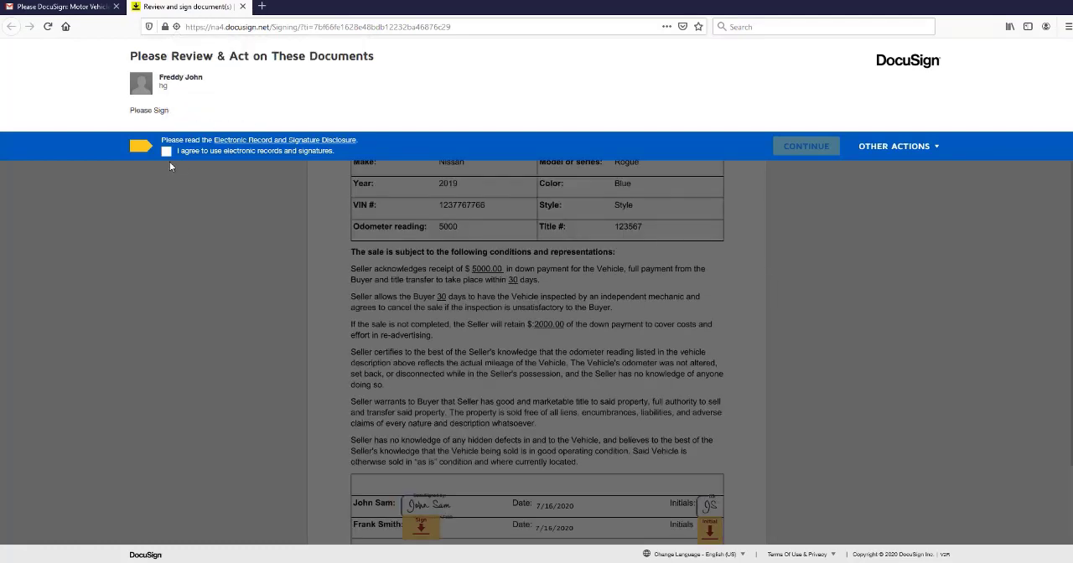
left_click(166, 152)
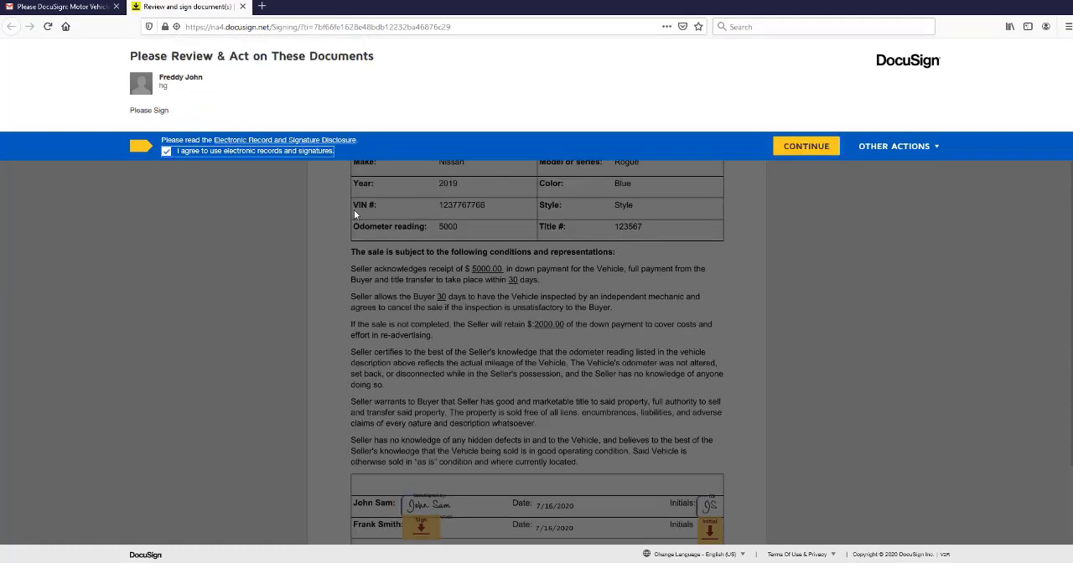
left_click(820, 149)
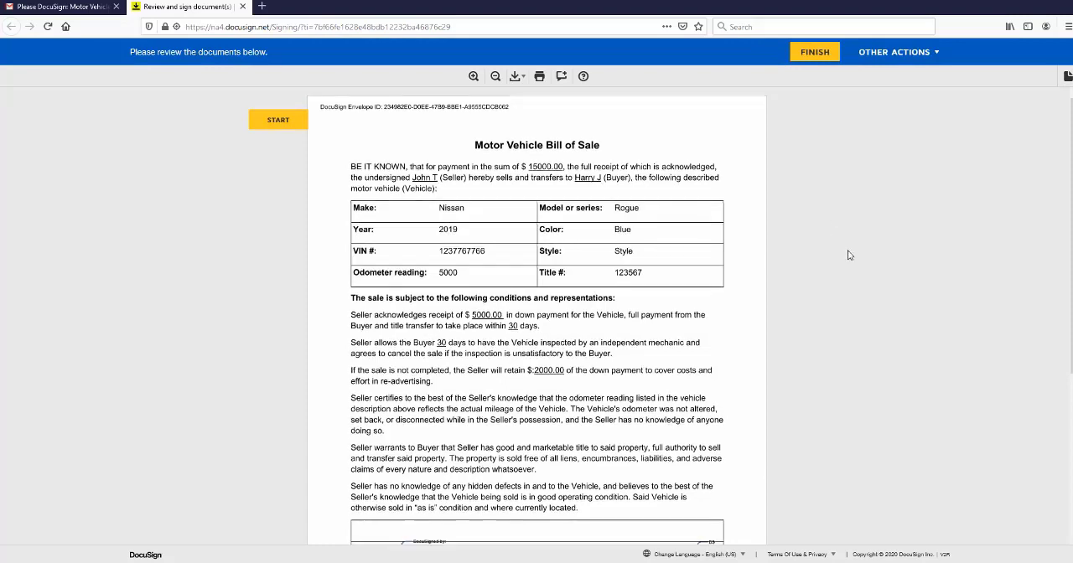
Adopt the default signature style and apply the signature and initials in the lower signer row.
scroll(867, 247, "down", 5)
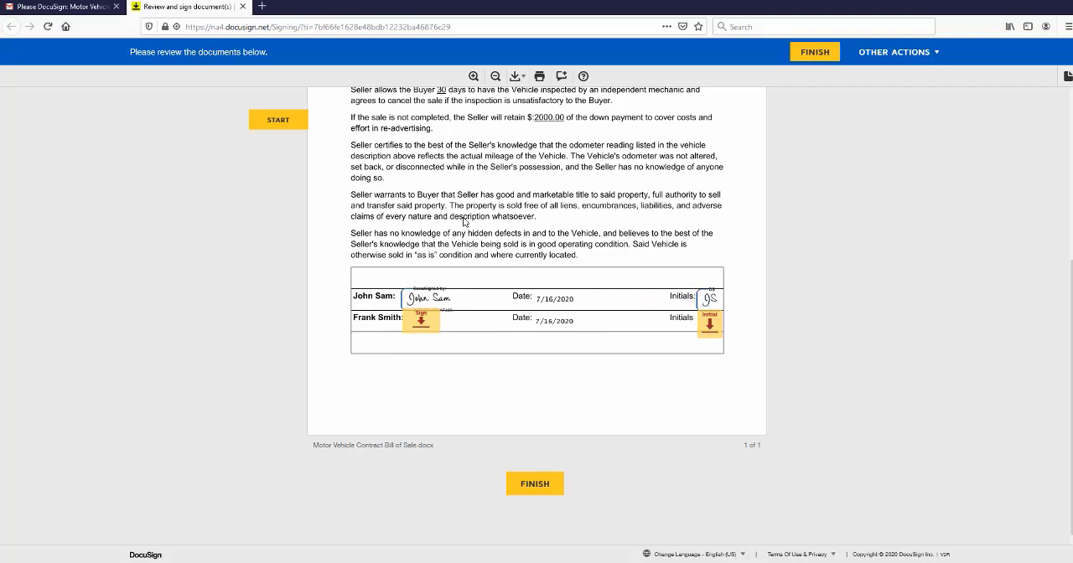
left_click(421, 321)
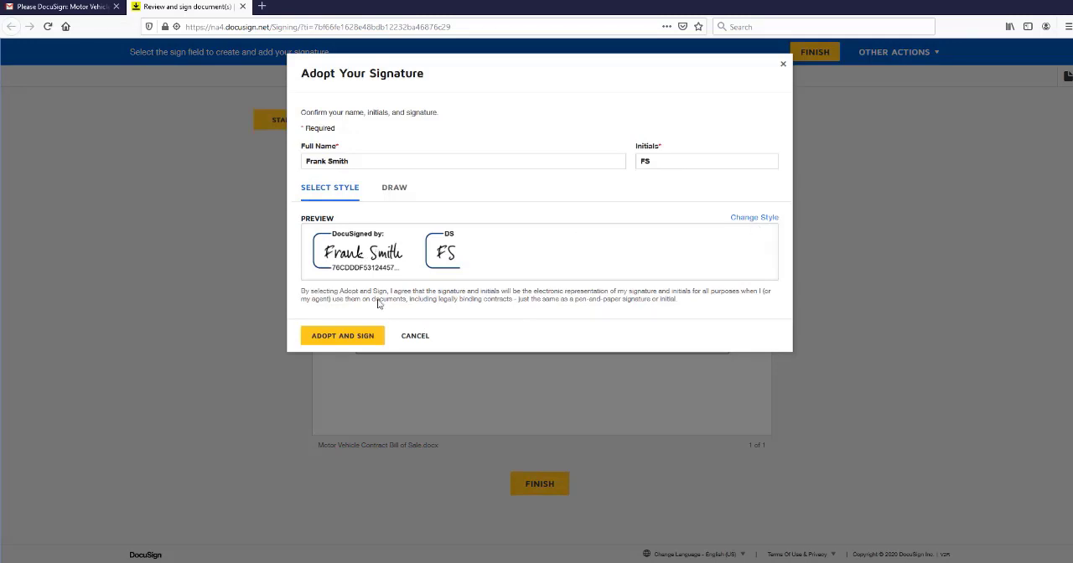
left_click(349, 337)
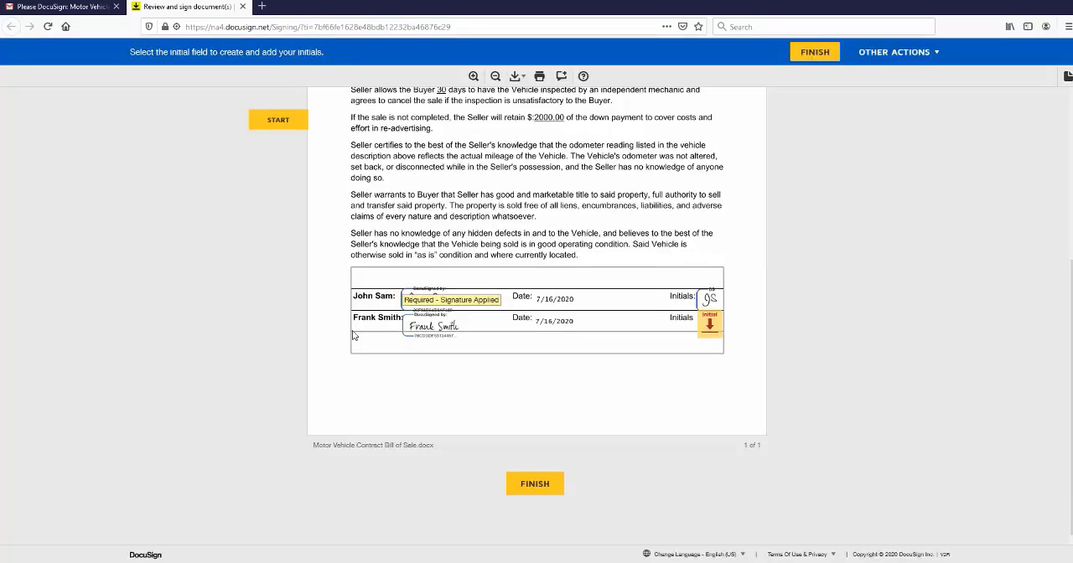
left_click(708, 332)
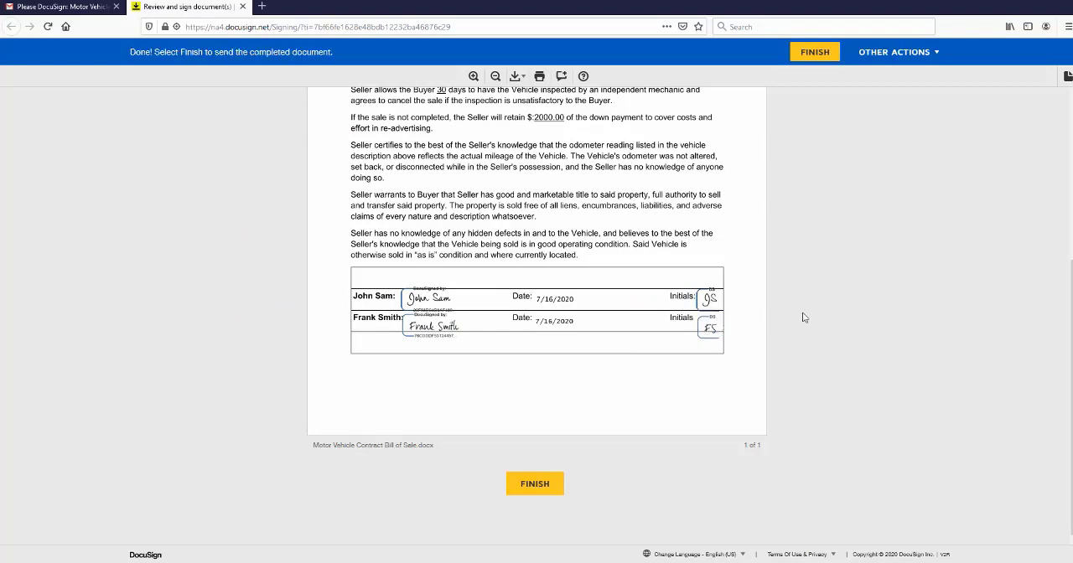
Look over the signed bill of sale and finish the first recipient's signing without creating a DocuSign account.
scroll(850, 334, "up", 3)
scroll(859, 333, "down", 3)
left_click(534, 484)
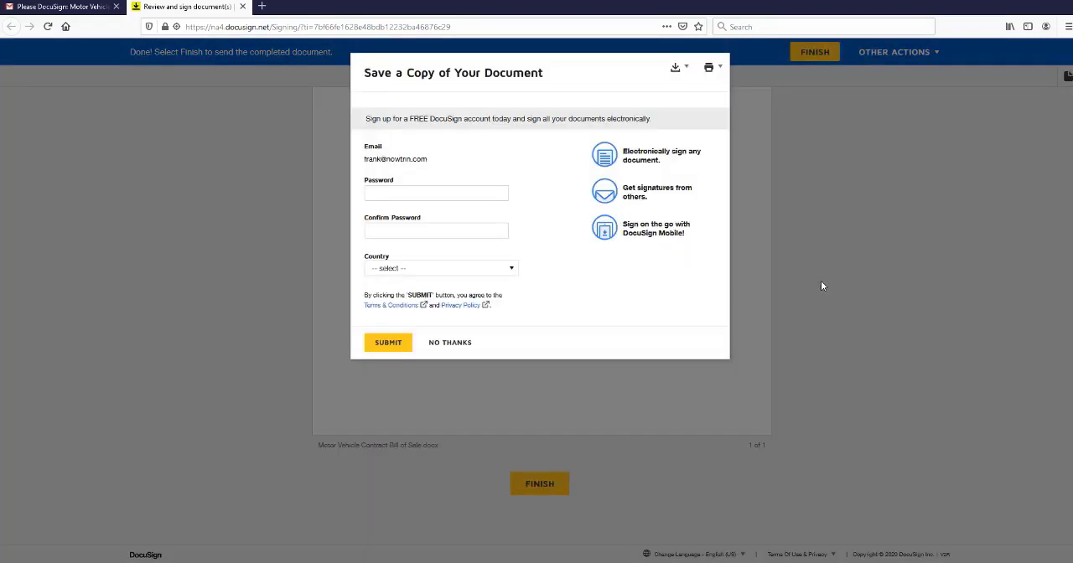
left_click(455, 343)
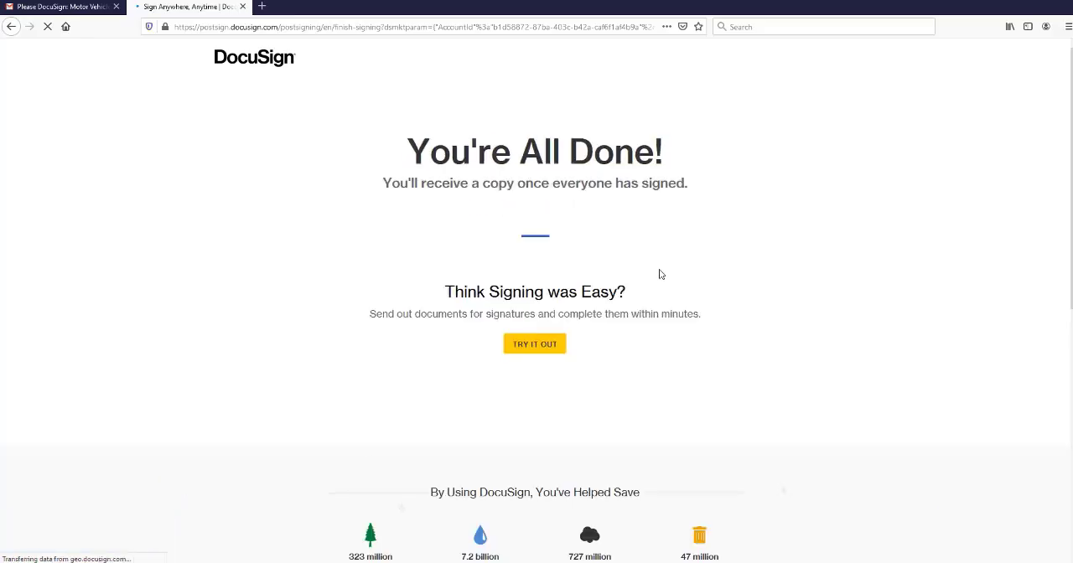
Open the completed document from the completion notice in the sender's Gmail inbox and examine both signers' signatures, dates and initials.
left_click(220, 559)
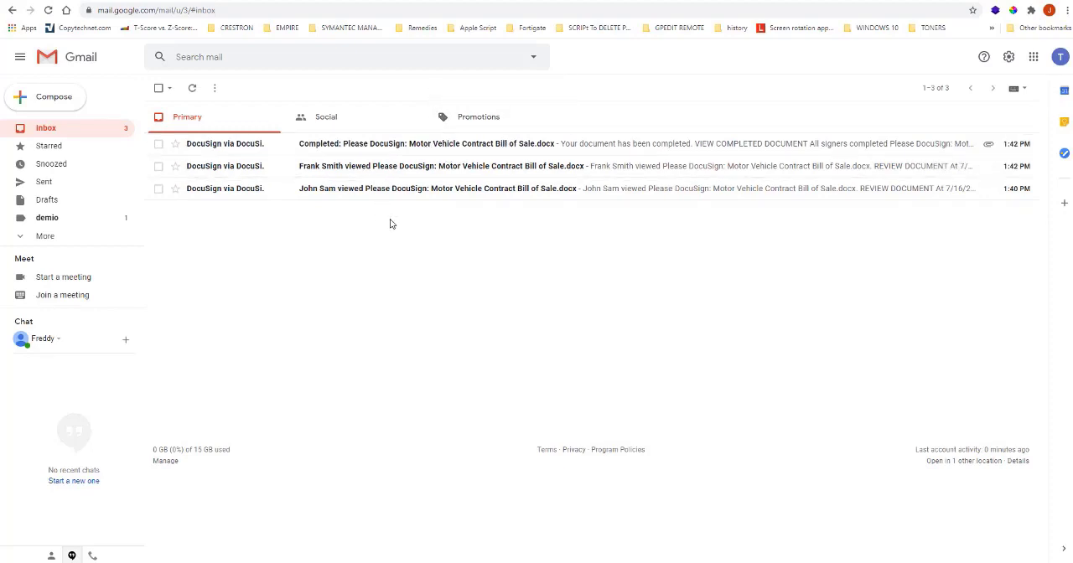
left_click(424, 147)
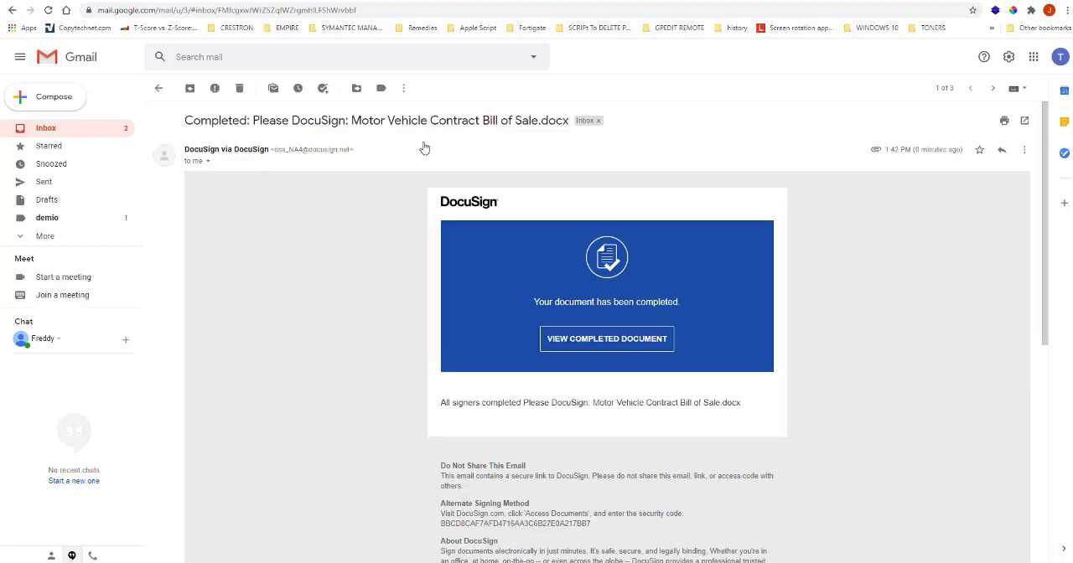
left_click(609, 340)
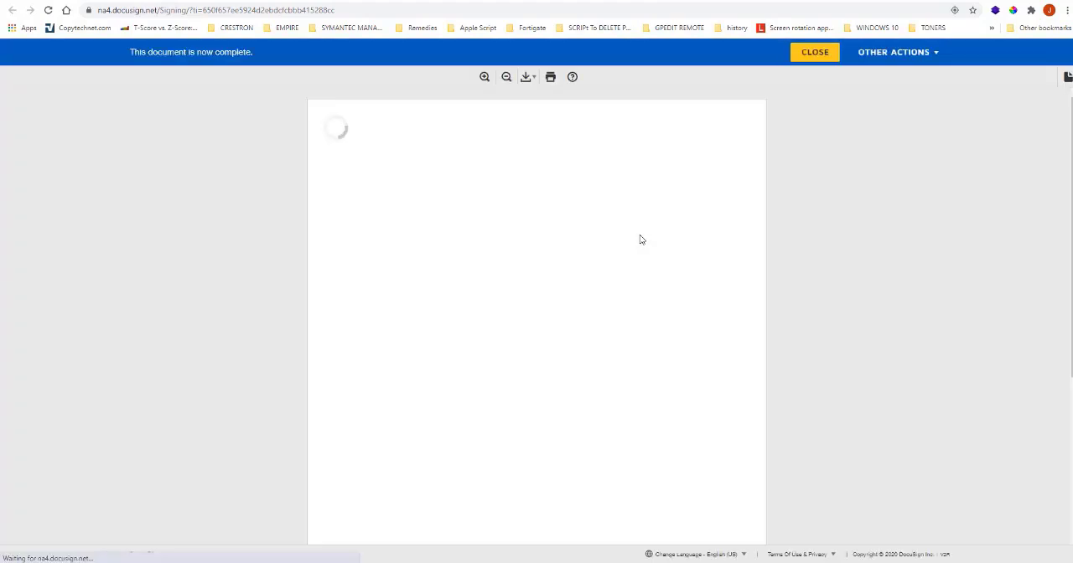
scroll(797, 266, "down", 3)
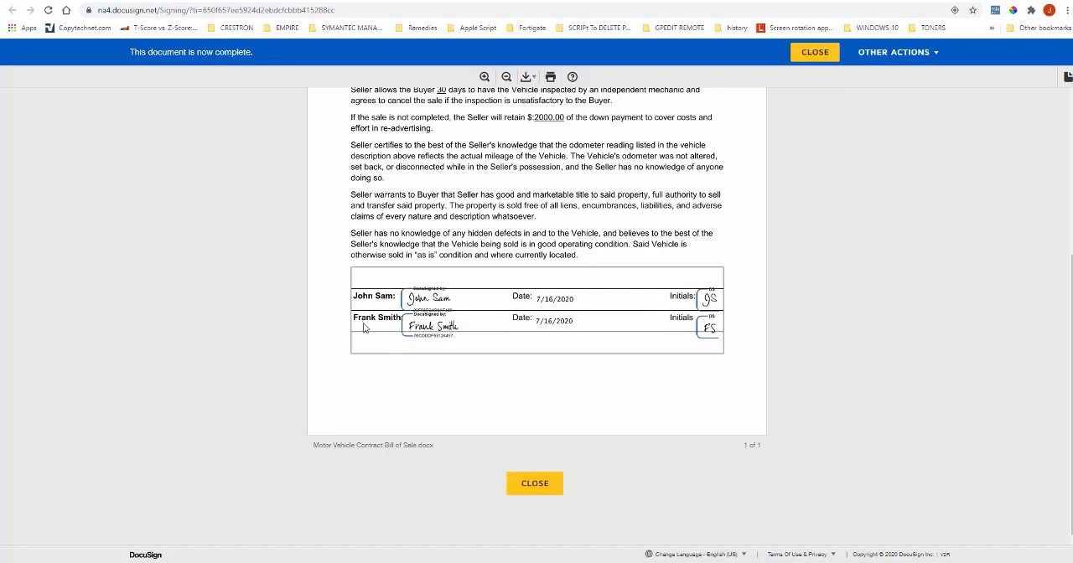
scroll(774, 325, "up", 3)
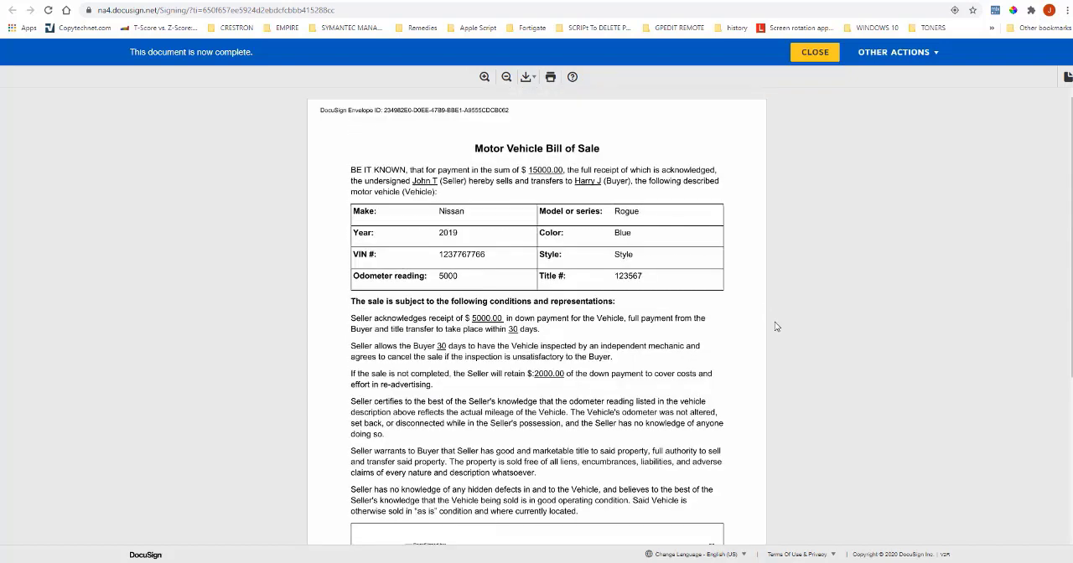
scroll(778, 326, "down", 3)
scroll(780, 323, "up", 3)
scroll(782, 324, "down", 3)
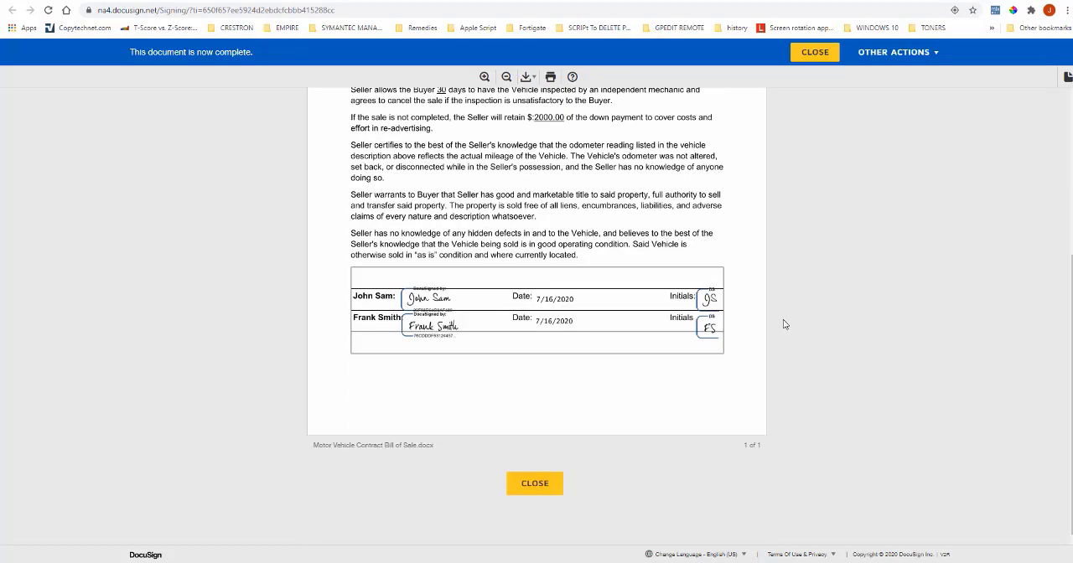
scroll(786, 323, "up", 1)
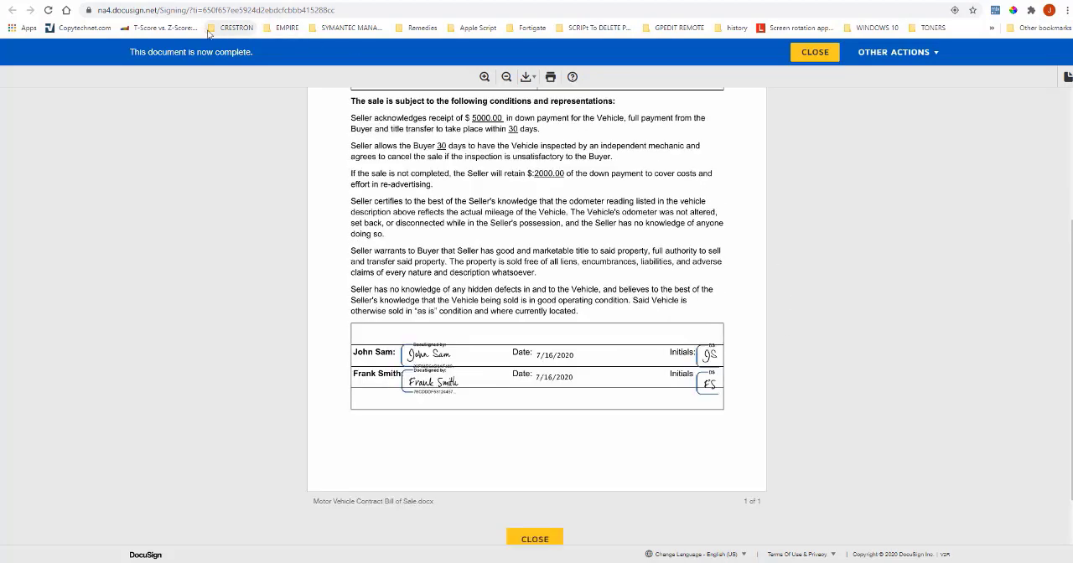